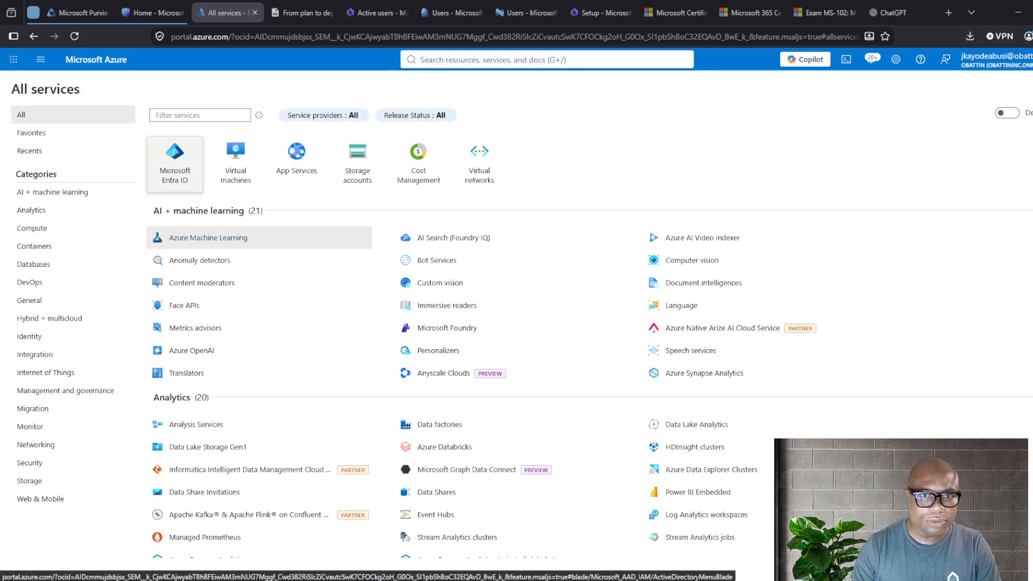
Open the form for creating a new internal user in the Users area of Microsoft Entra ID.
{"action": "left_click", "coordinate": [174, 161]}
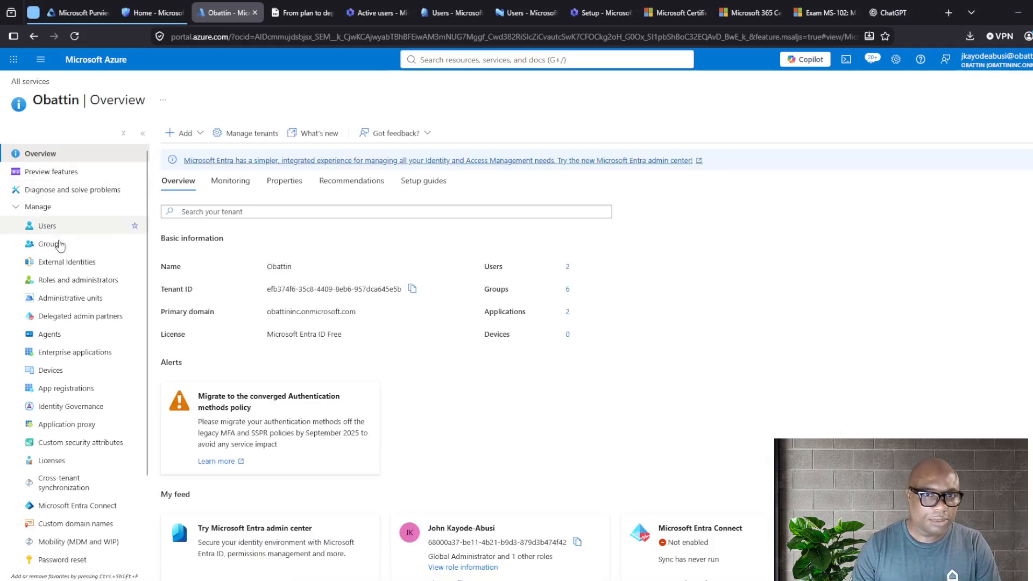
{"action": "left_click", "coordinate": [48, 229]}
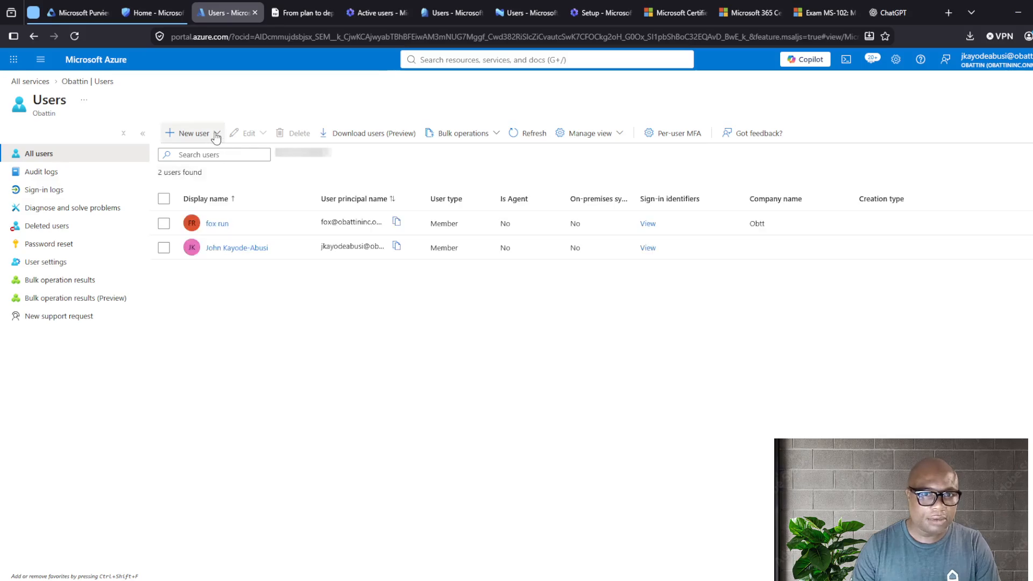
{"action": "left_click", "coordinate": [215, 134]}
{"action": "left_click", "coordinate": [197, 165]}
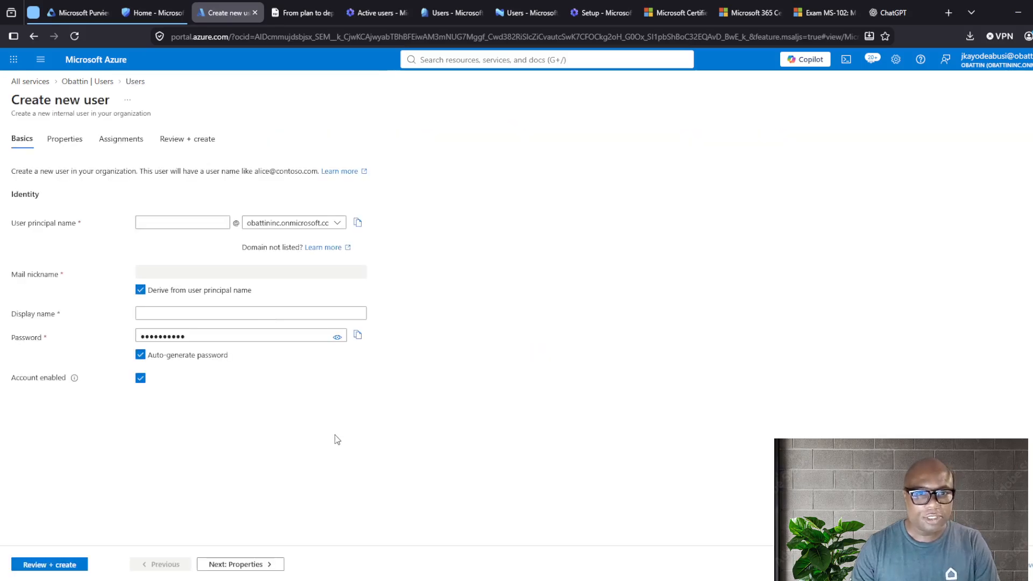
Set the new user's principal name to entra-azure-demo-user on the tenant's default domain.
{"action": "left_click", "coordinate": [208, 223]}
{"action": "type", "text": "en"}
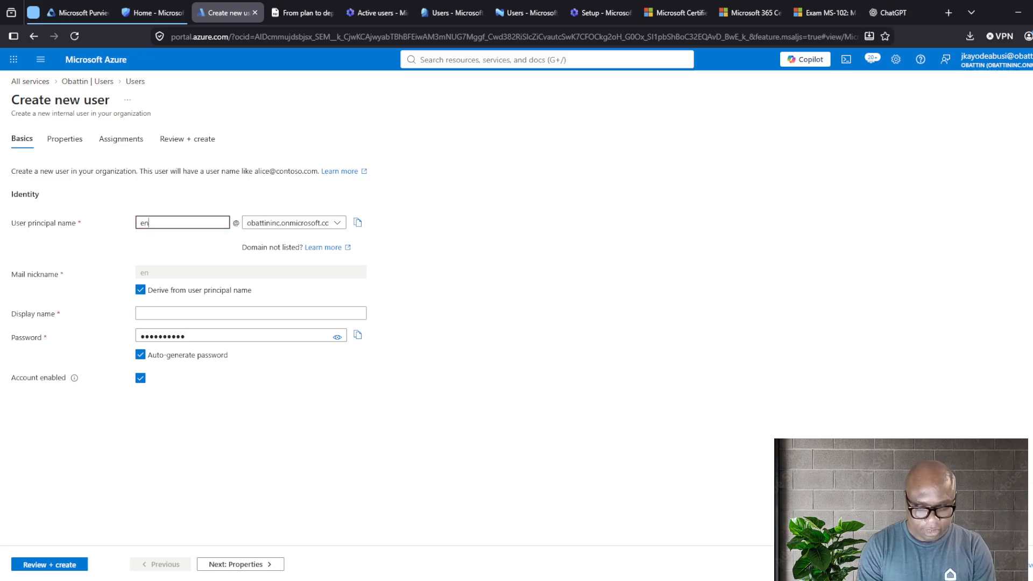
{"action": "type", "text": "tra-rb"}
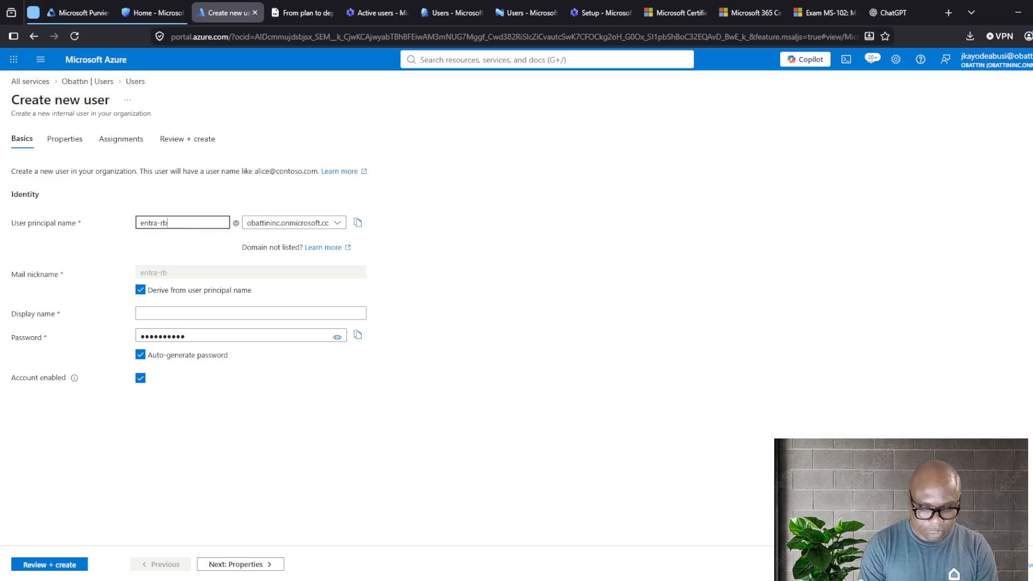
{"action": "type", "text": "ac"}
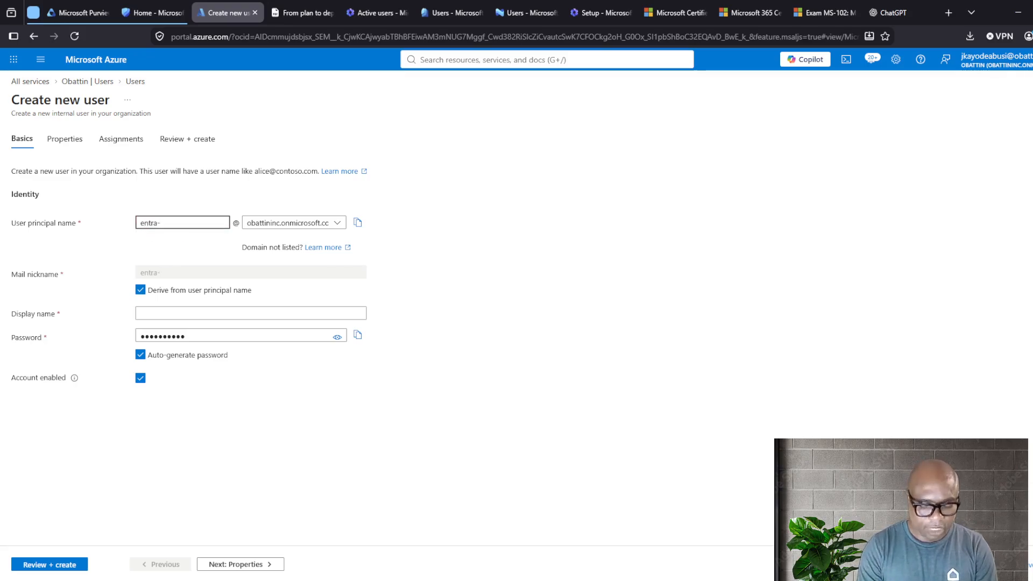
{"action": "type", "text": "azure"}
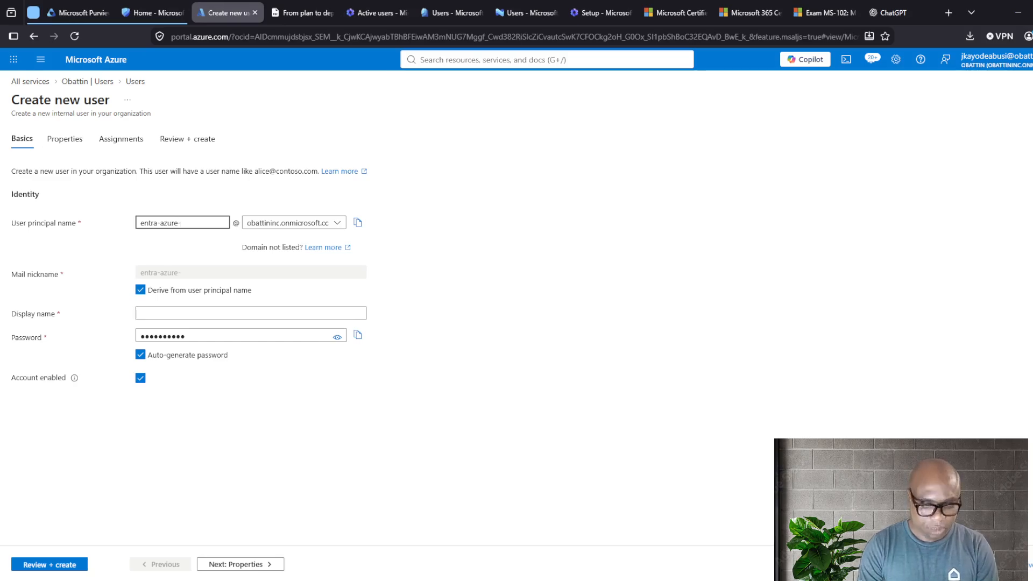
{"action": "type", "text": "-user"}
{"action": "type", "text": "demo-"}
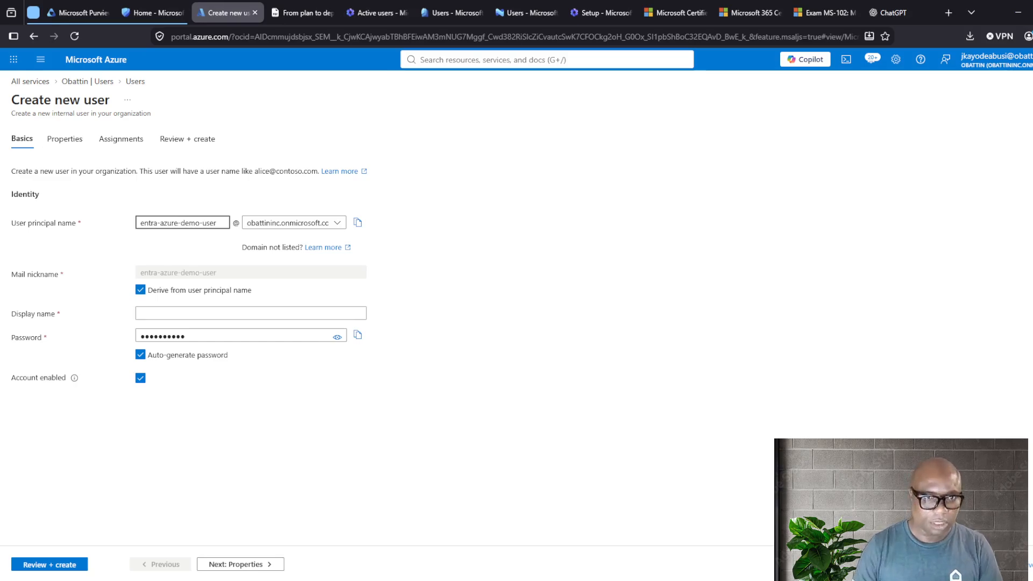
Reuse entra-azure-demo-user as the display name and create the user with the auto-generated password.
{"action": "triple_click", "coordinate": [224, 222]}
{"action": "key", "text": "ctrl+c"}
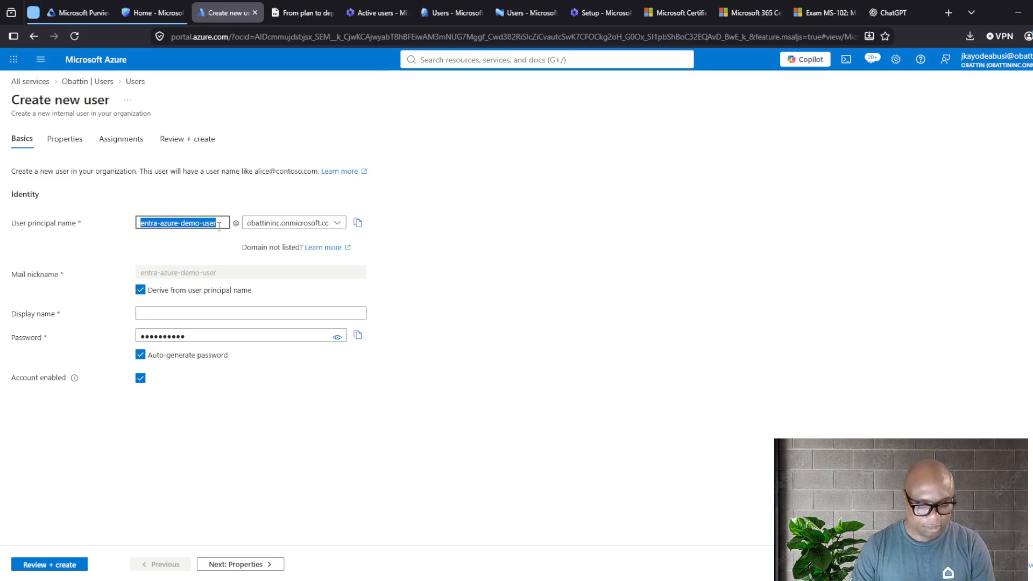
{"action": "left_click", "coordinate": [194, 313]}
{"action": "key", "text": "ctrl+v"}
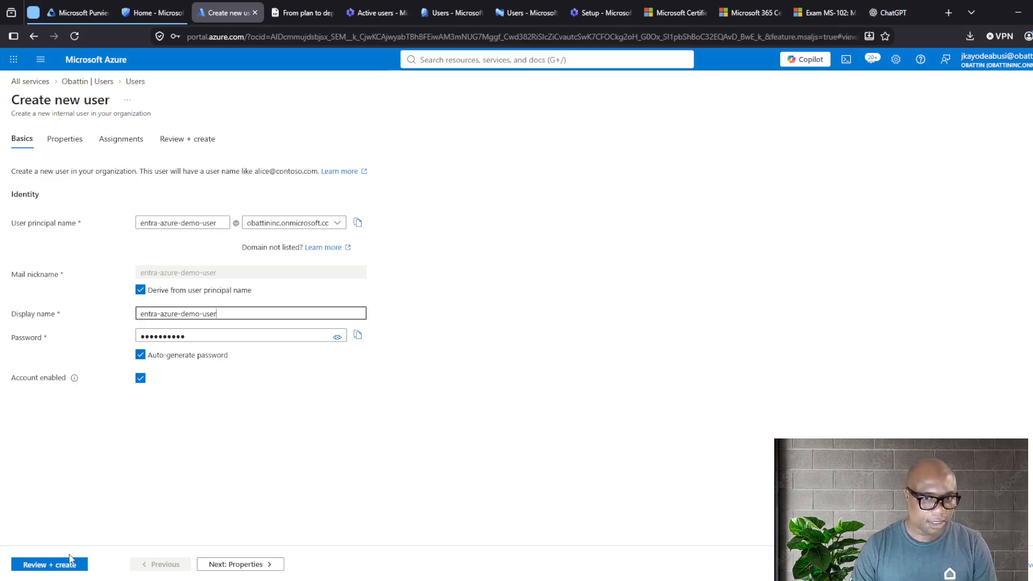
{"action": "left_click", "coordinate": [56, 566]}
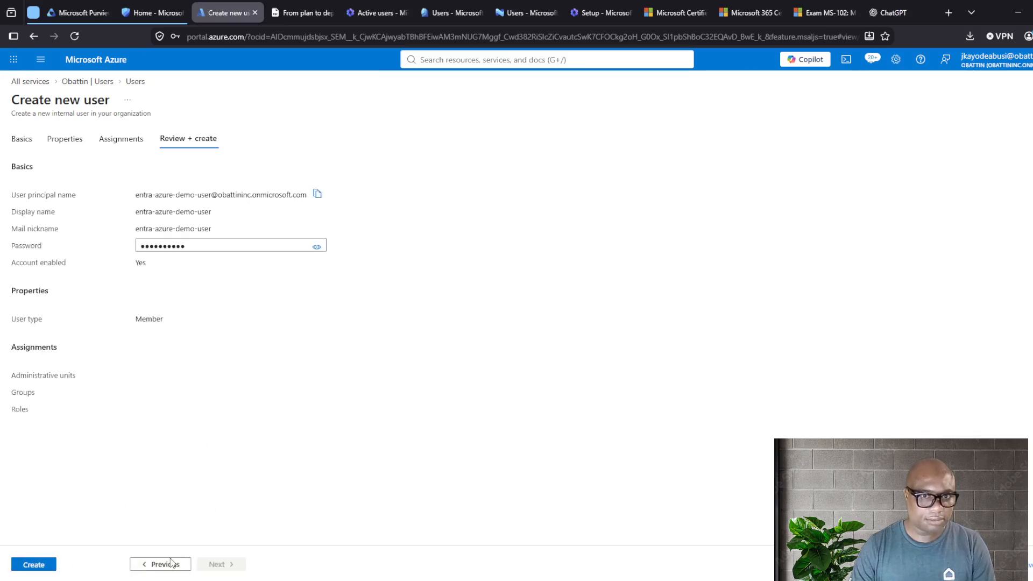
{"action": "left_click", "coordinate": [29, 564]}
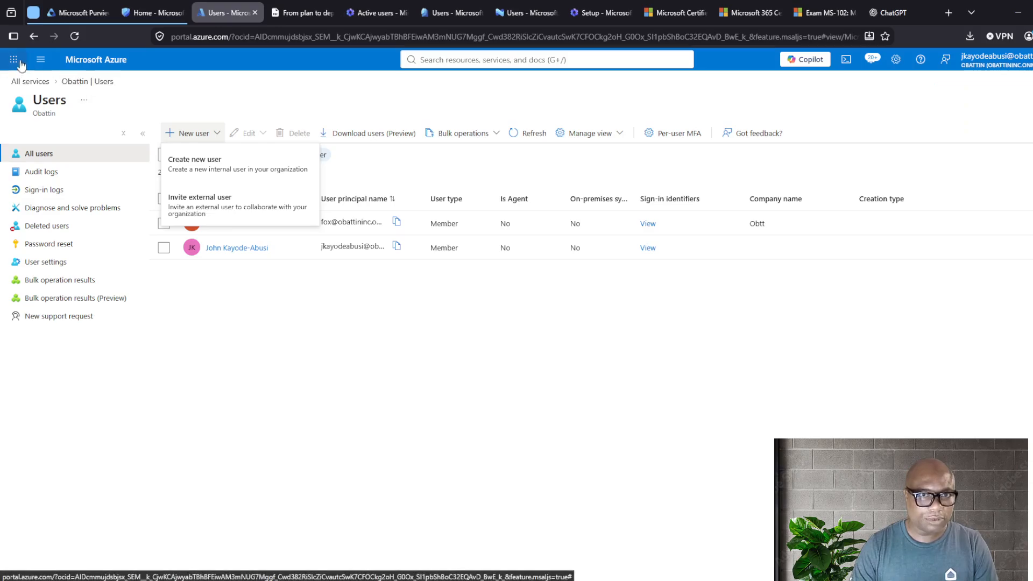
Go back through All services to Microsoft Entra ID and open its Roles and administrators page.
{"action": "left_click", "coordinate": [41, 59]}
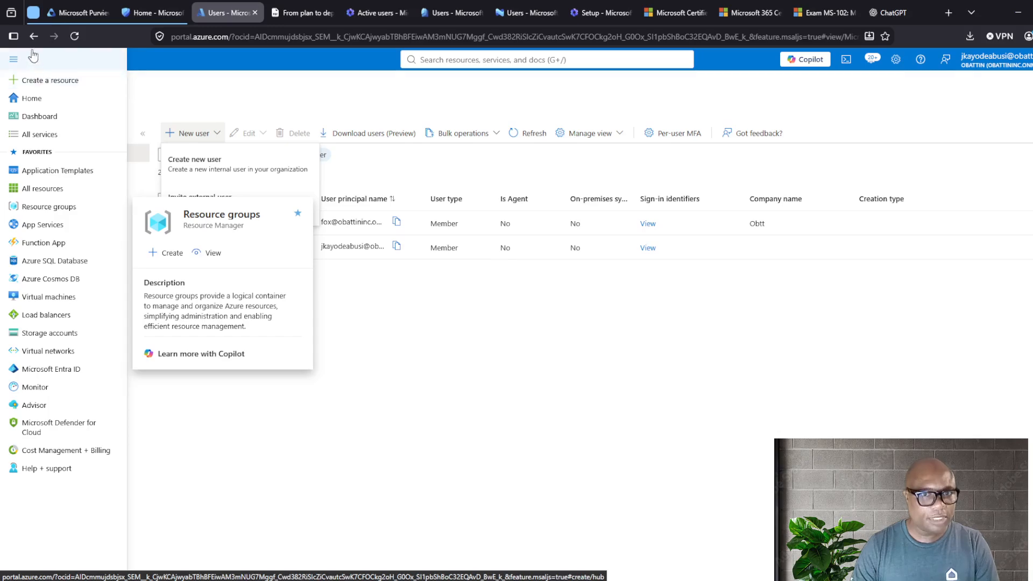
{"action": "left_click", "coordinate": [39, 134]}
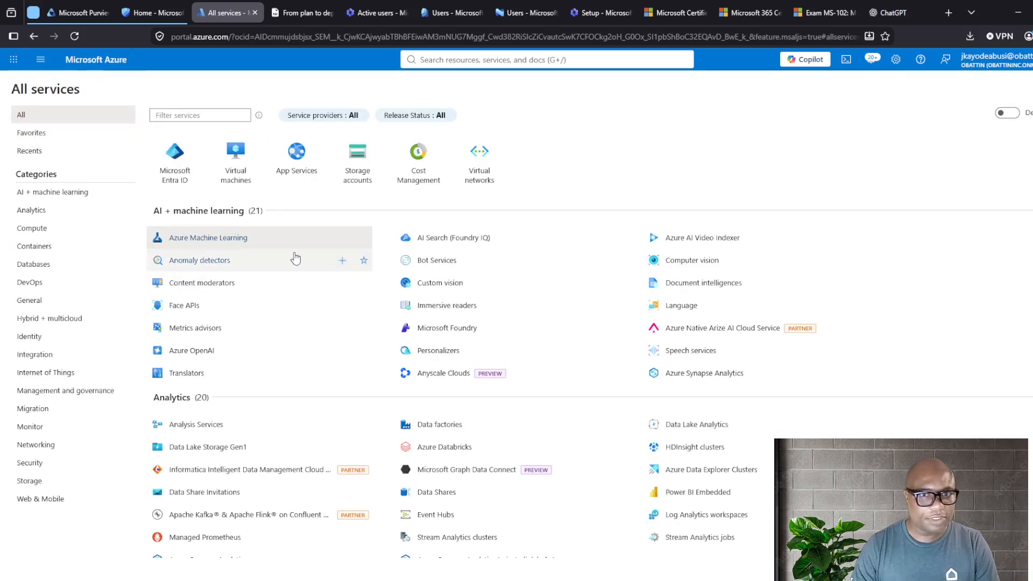
{"action": "left_click", "coordinate": [172, 172]}
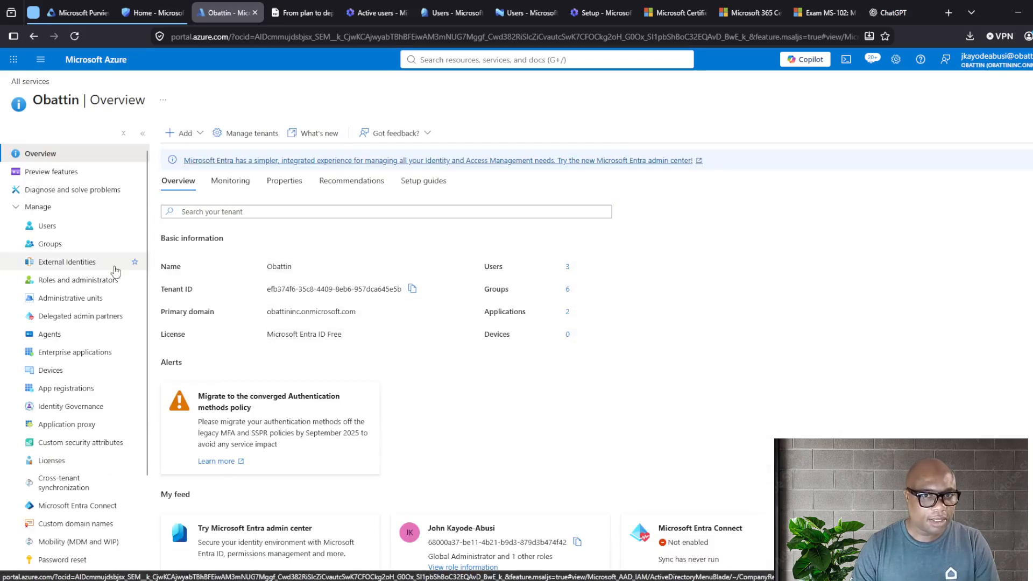
{"action": "left_click", "coordinate": [83, 284]}
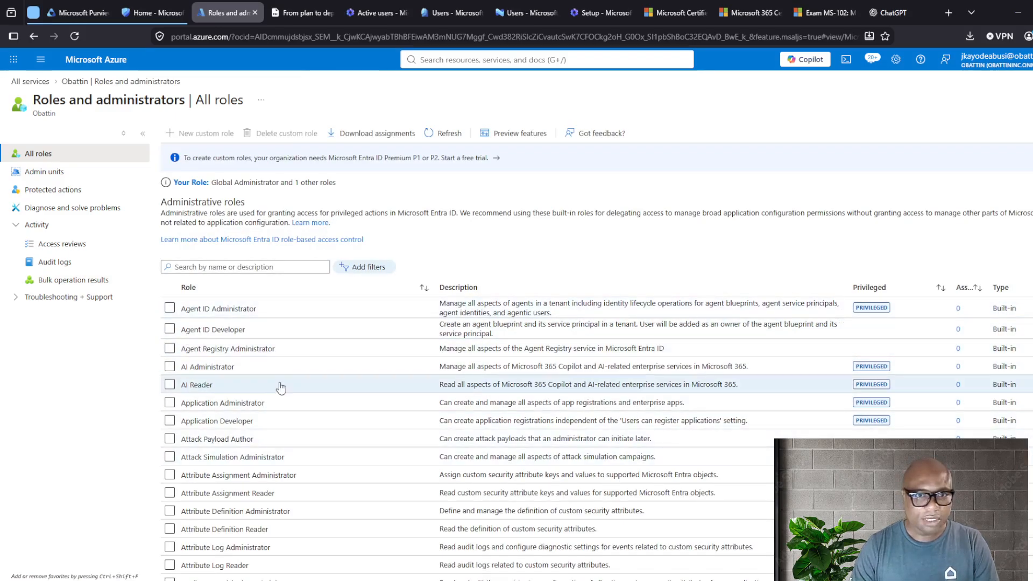
Look through the built-in administrative roles and open the assignments of the AI Administrator role.
{"action": "left_click", "coordinate": [169, 368]}
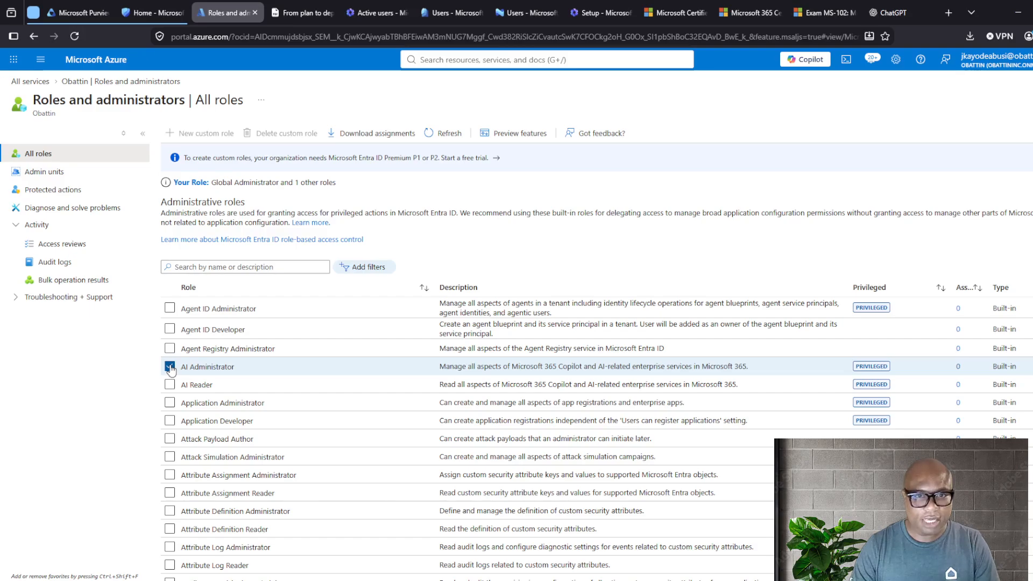
{"action": "double_click", "coordinate": [211, 367]}
{"action": "scroll", "coordinate": [263, 396], "scroll_direction": "down", "scroll_amount": 10}
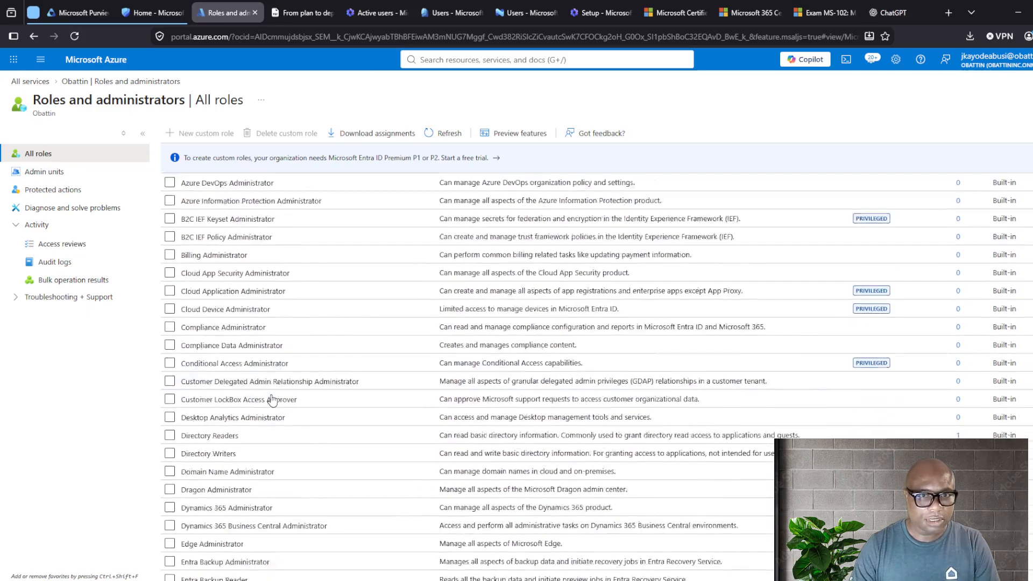
{"action": "scroll", "coordinate": [225, 397], "scroll_direction": "up", "scroll_amount": 10}
{"action": "left_click", "coordinate": [228, 371]}
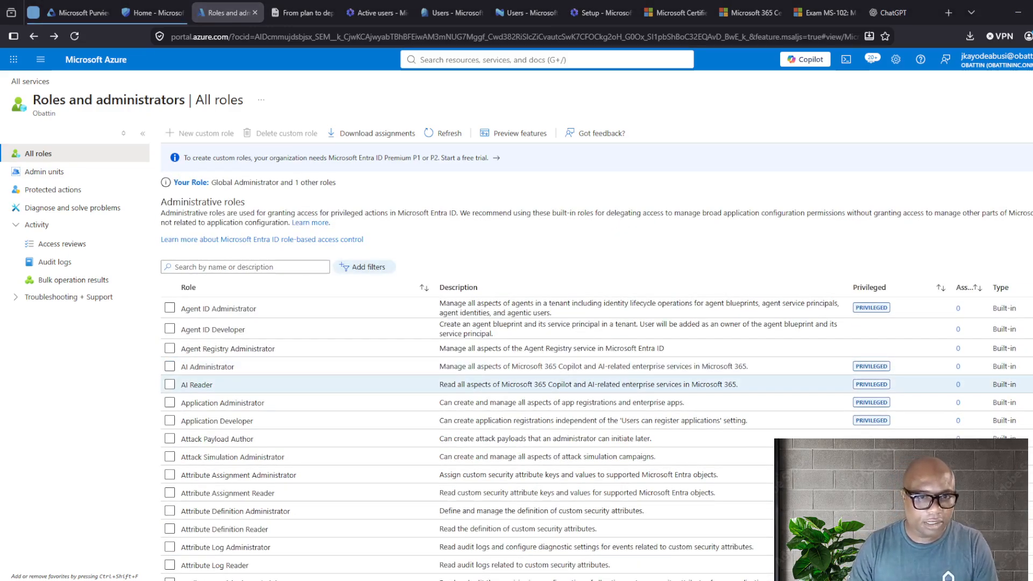
{"action": "left_click", "coordinate": [214, 370]}
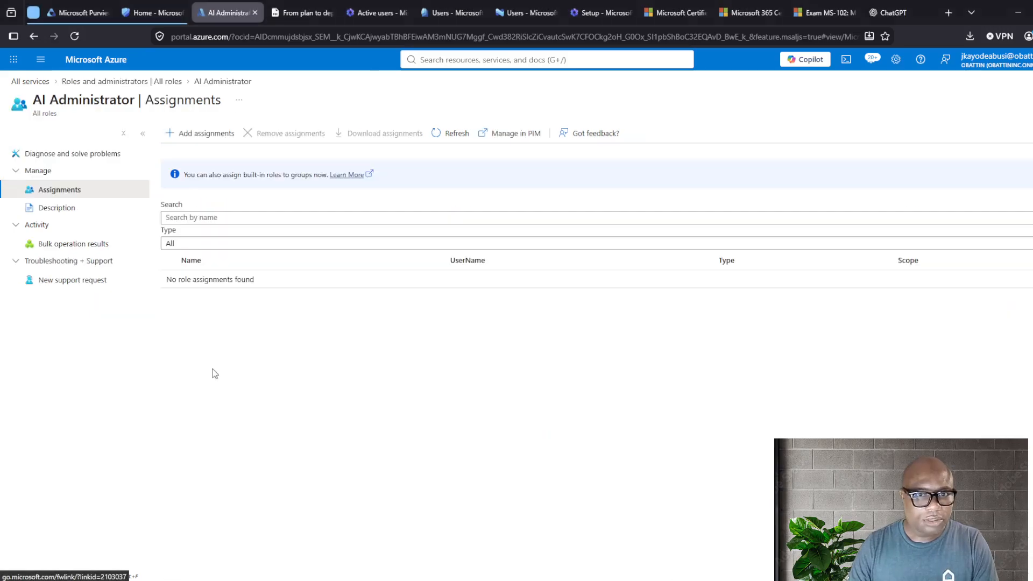
{"action": "left_click", "coordinate": [348, 217]}
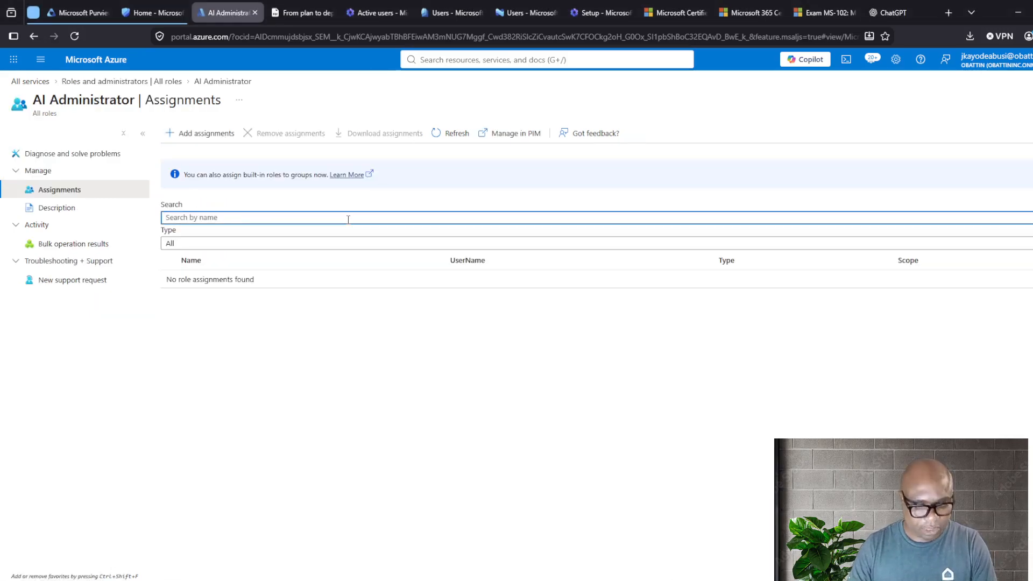
{"action": "type", "text": "end"}
{"action": "key", "text": "BackSpace"}
{"action": "key", "text": "BackSpace"}
{"action": "key", "text": "BackSpace"}
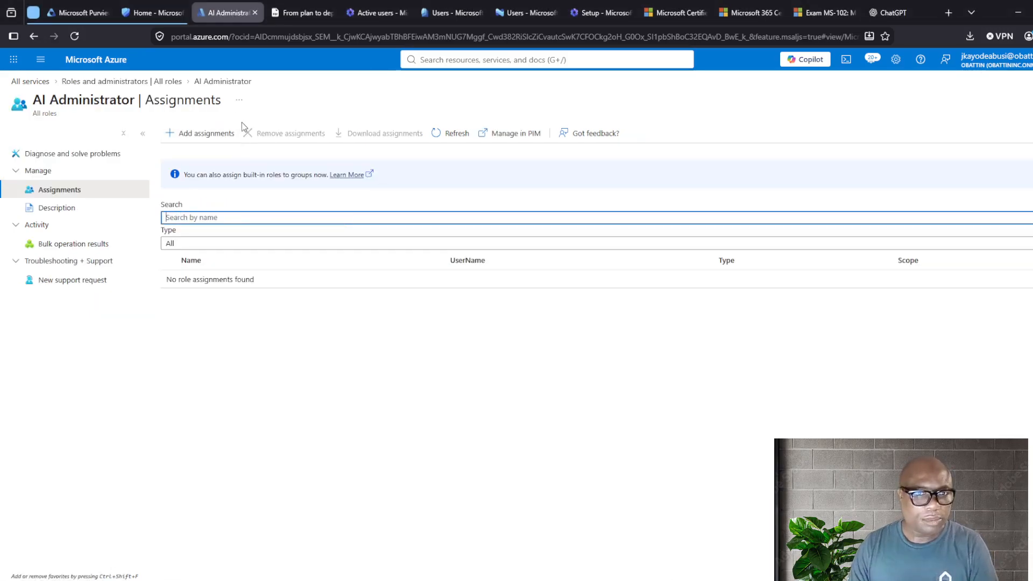
Assign the AI Administrator role to entra-azure-demo-user and return to the list of all roles with no role selected.
{"action": "left_click", "coordinate": [221, 140]}
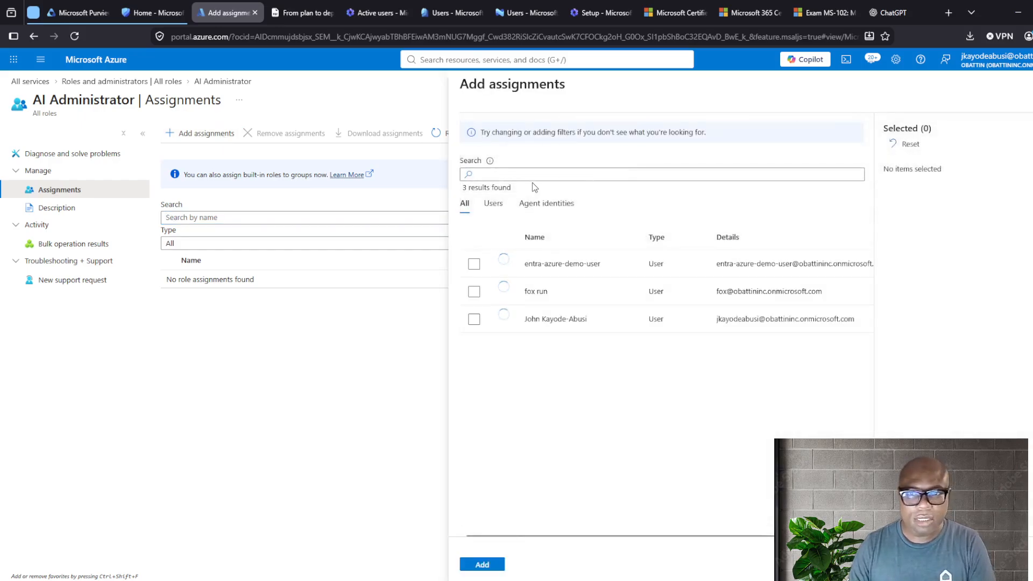
{"action": "left_click", "coordinate": [474, 265]}
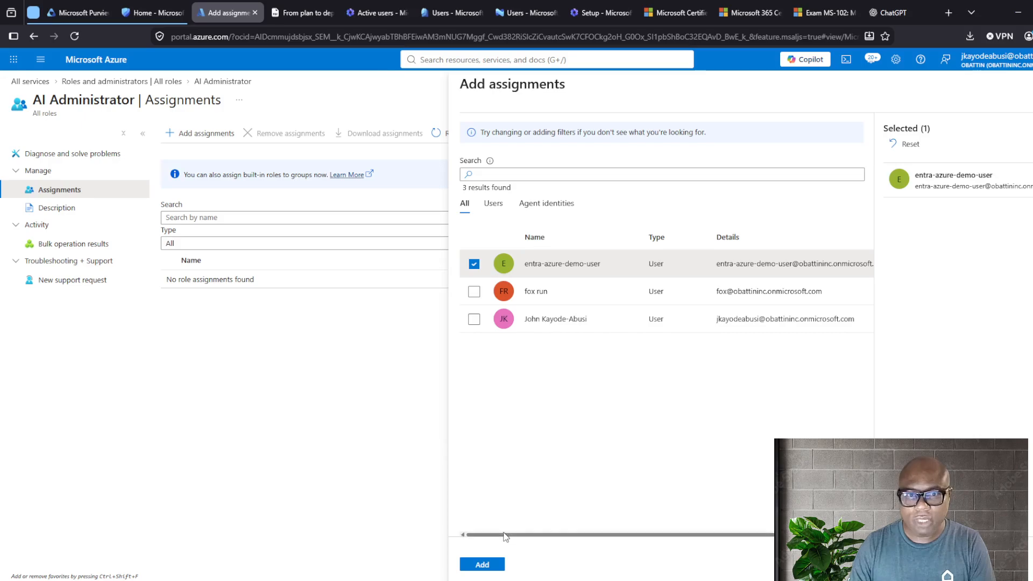
{"action": "left_click", "coordinate": [482, 565]}
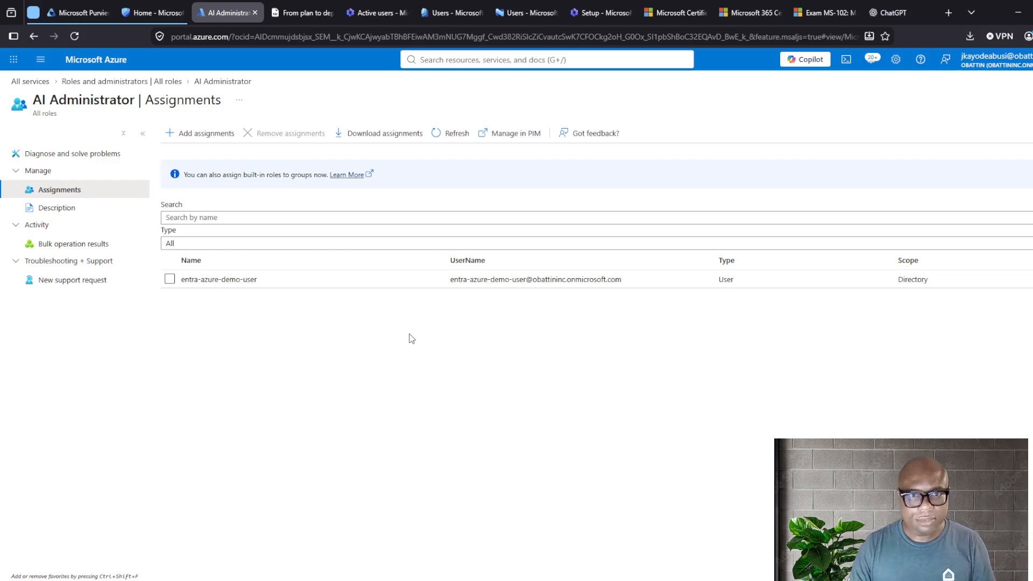
{"action": "left_click", "coordinate": [111, 81]}
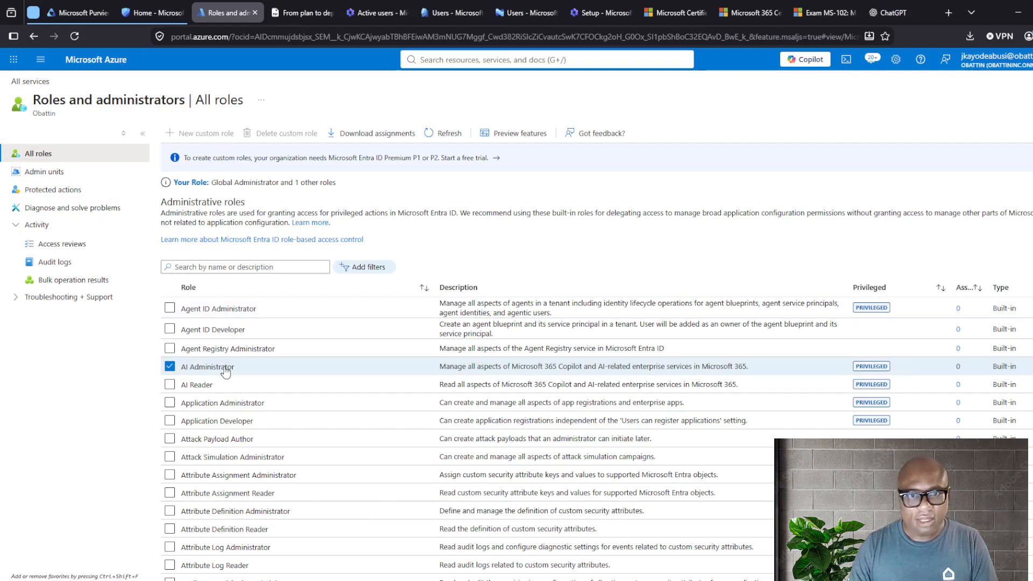
{"action": "left_click", "coordinate": [170, 366]}
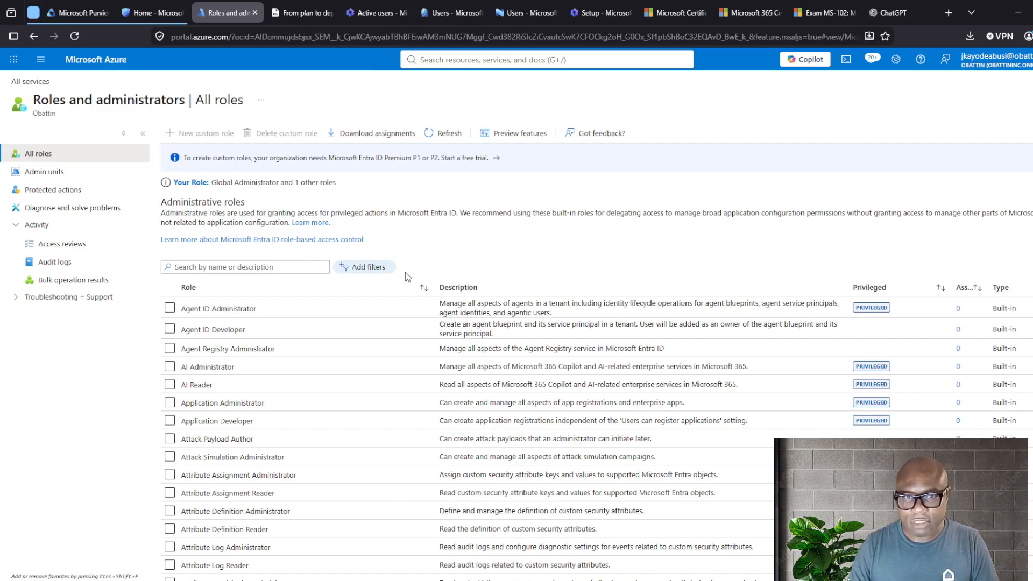
Filter all services for "resource" and open Resource groups.
{"action": "left_click", "coordinate": [42, 62]}
{"action": "left_click", "coordinate": [41, 134]}
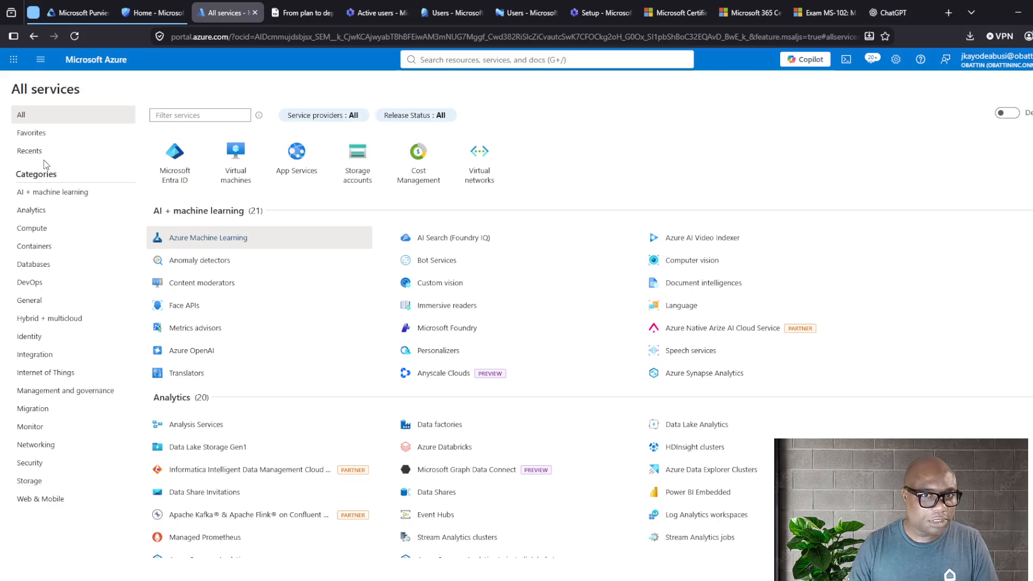
{"action": "left_click", "coordinate": [183, 114]}
{"action": "type", "text": "resource"}
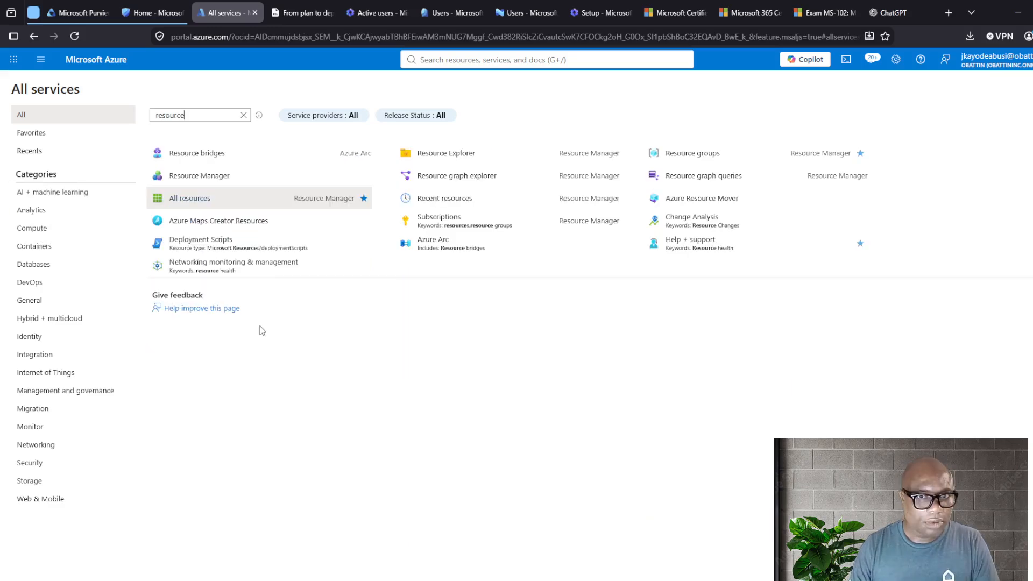
{"action": "left_click", "coordinate": [707, 156]}
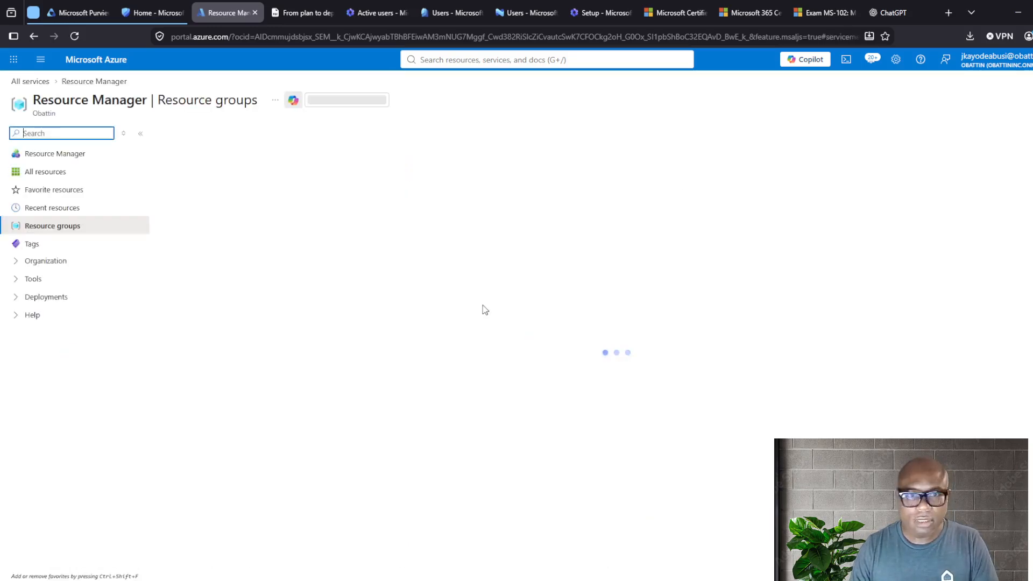
Create a resource group named rbac-rg-demo01 in Azure subscription 1 with the region Canada East.
{"action": "left_click", "coordinate": [185, 139]}
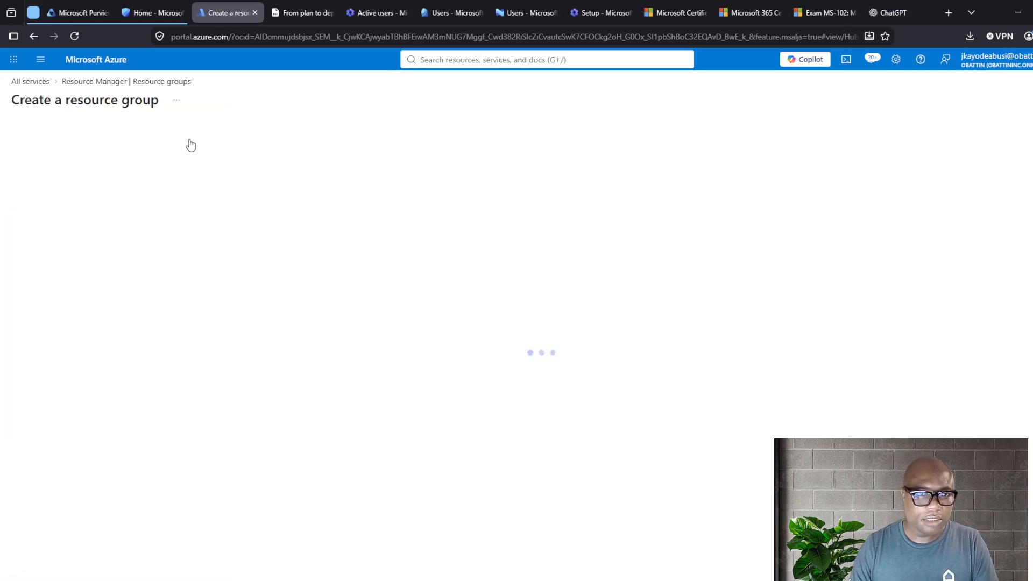
{"action": "left_click", "coordinate": [220, 234]}
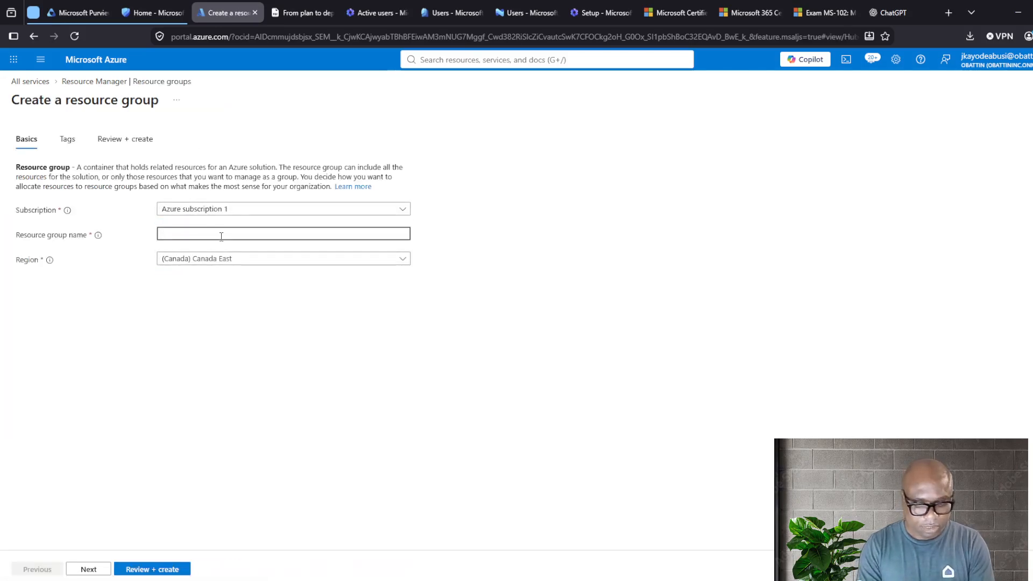
{"action": "type", "text": "rbac-rg-demo01"}
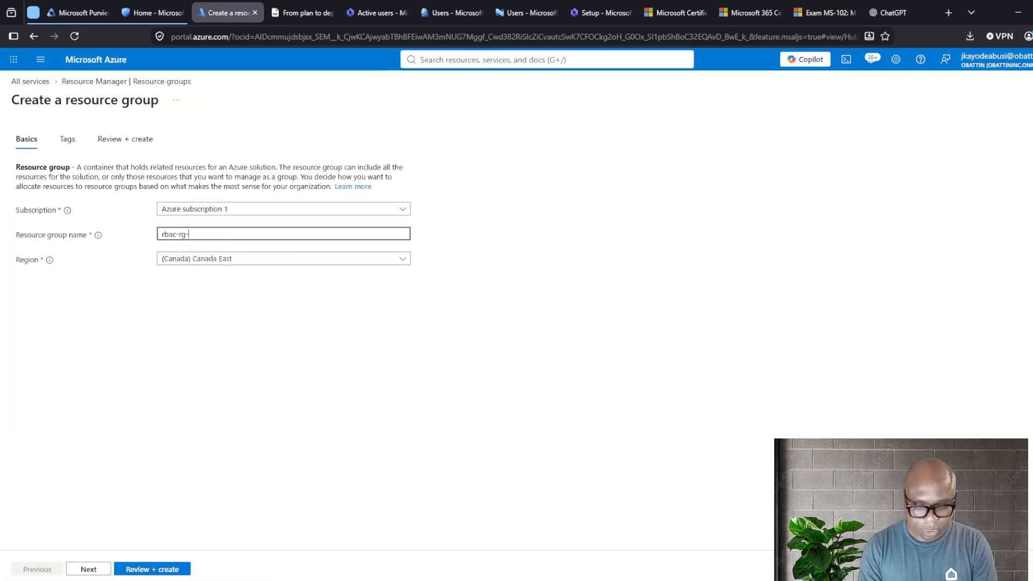
{"action": "left_click", "coordinate": [164, 567]}
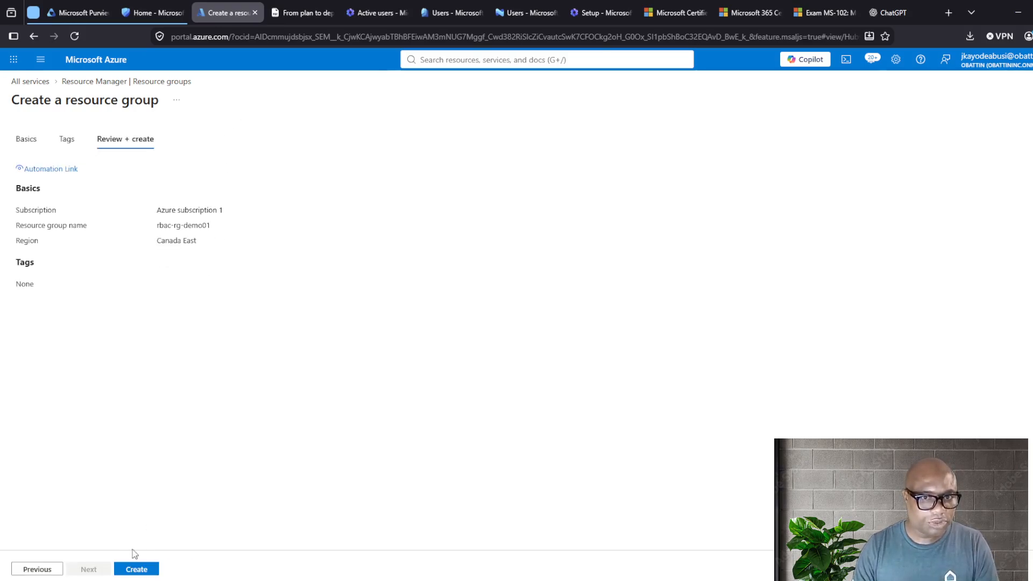
{"action": "left_click", "coordinate": [135, 567]}
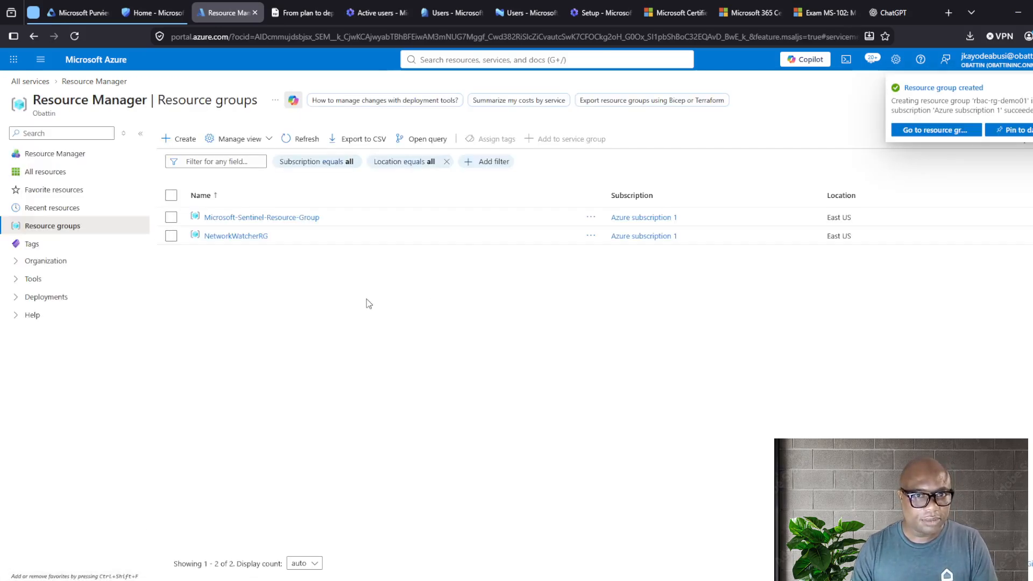
Refresh the resource groups list and open the access control page of rbac-rg-demo01.
{"action": "left_click", "coordinate": [302, 139]}
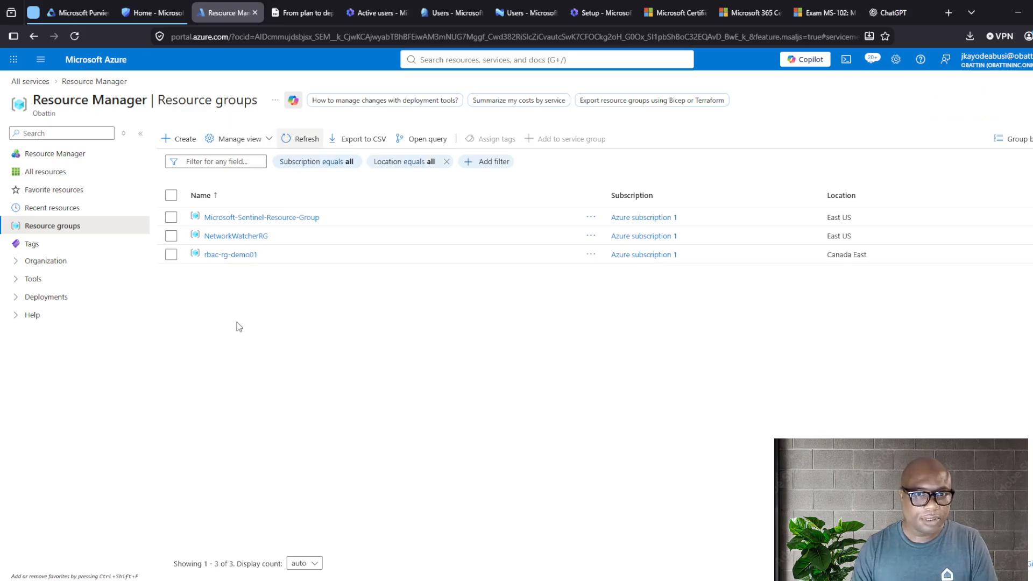
{"action": "left_click", "coordinate": [229, 255]}
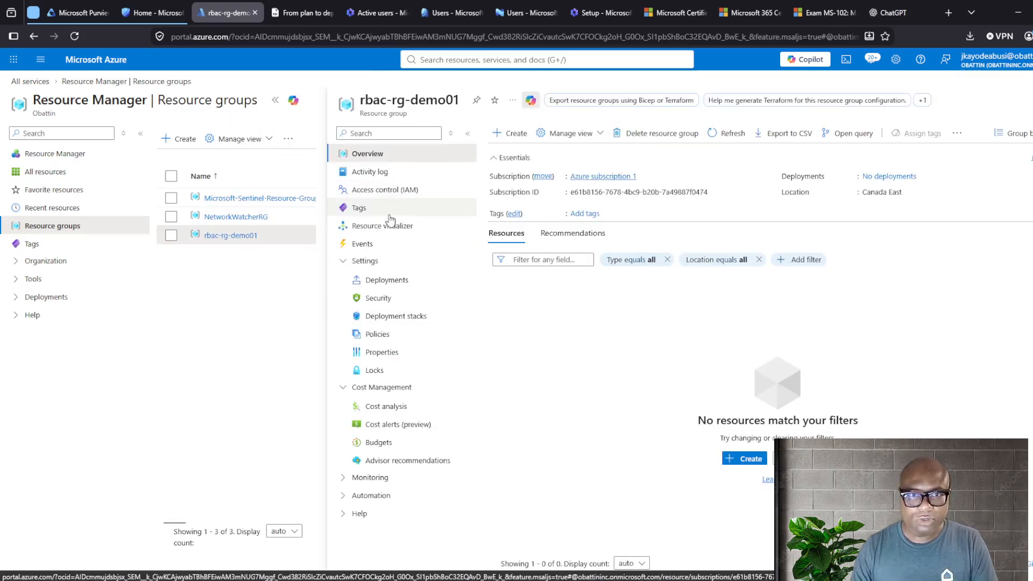
{"action": "left_click", "coordinate": [380, 190]}
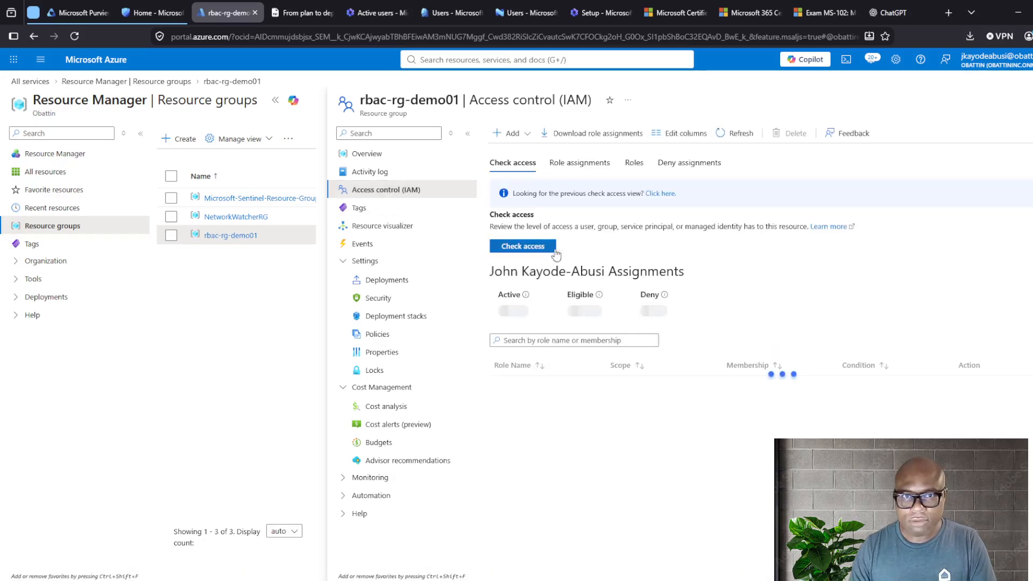
Start a new role assignment for rbac-rg-demo01 and choose the Reader job function role.
{"action": "left_click", "coordinate": [506, 133]}
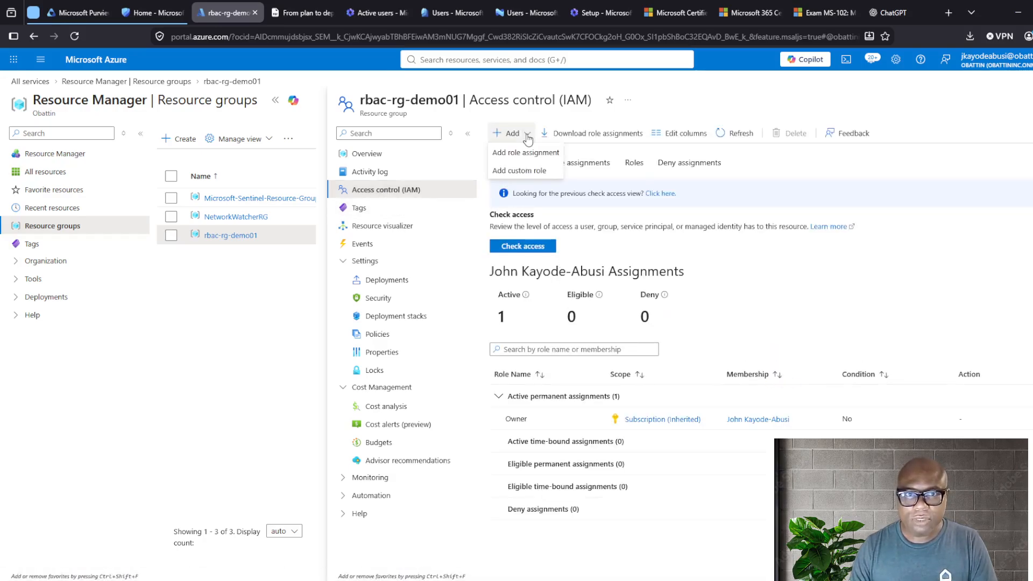
{"action": "left_click", "coordinate": [529, 155]}
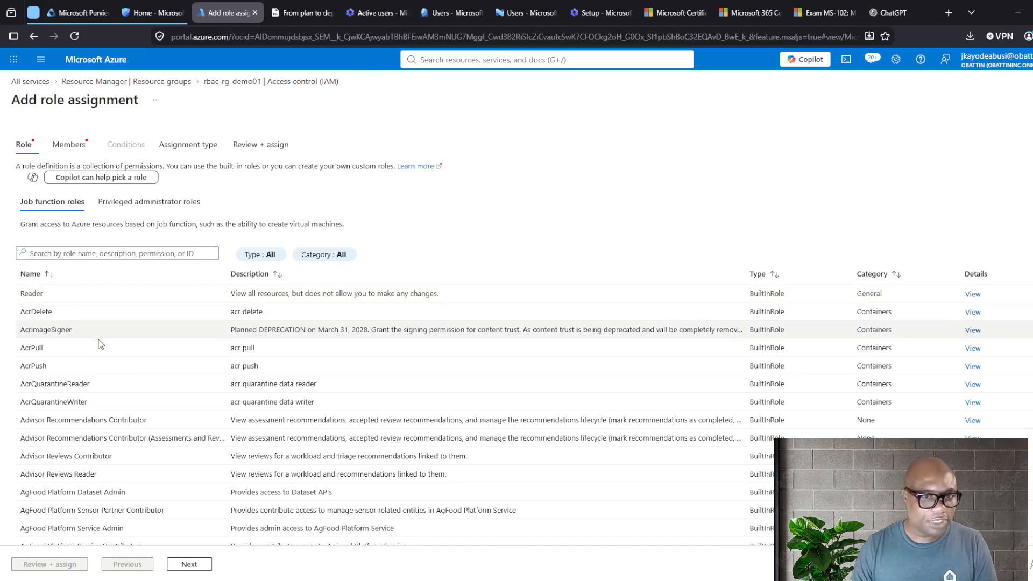
{"action": "scroll", "coordinate": [101, 347], "scroll_direction": "down", "scroll_amount": 5}
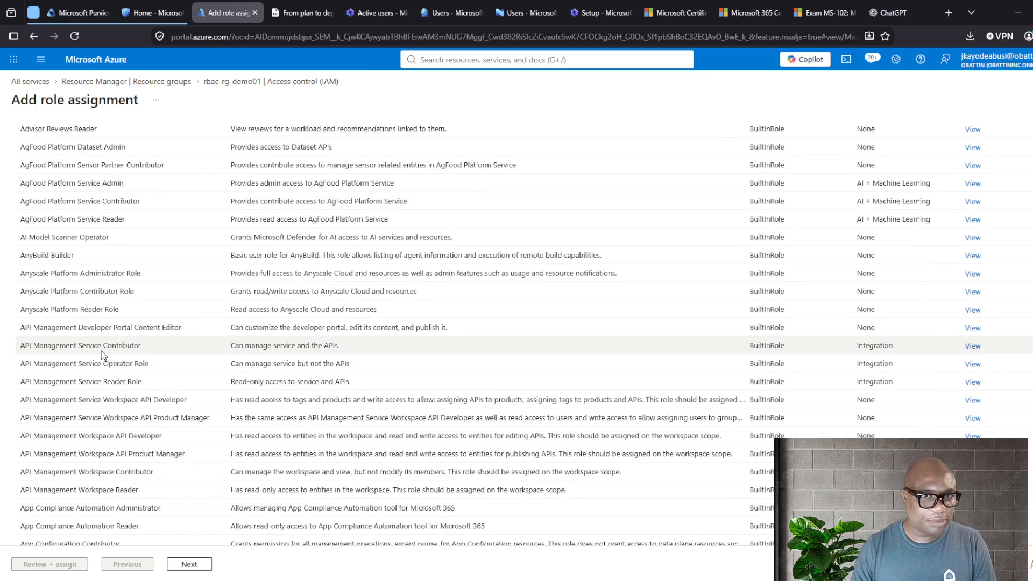
{"action": "scroll", "coordinate": [102, 351], "scroll_direction": "up", "scroll_amount": 5}
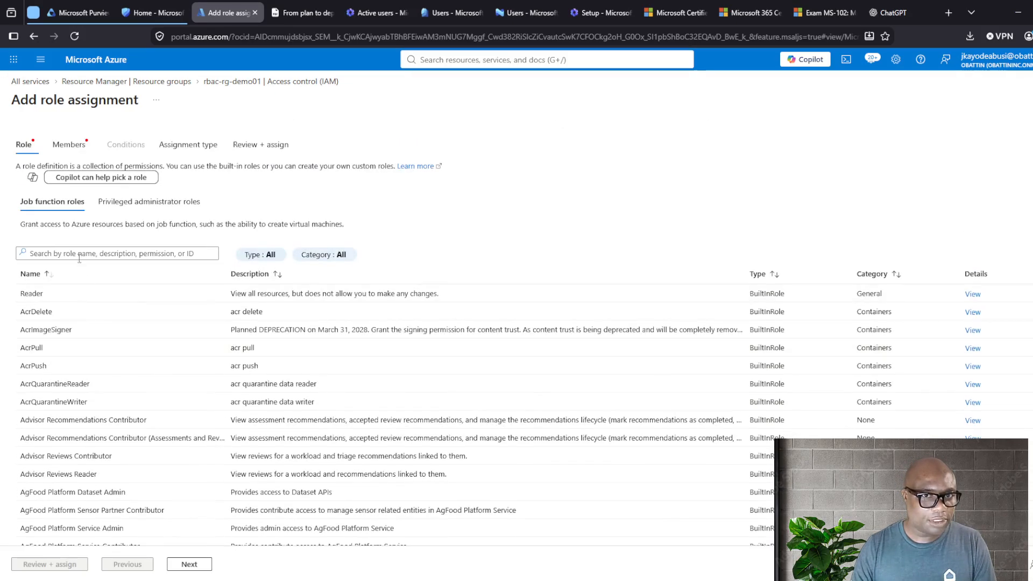
{"action": "double_click", "coordinate": [129, 292]}
{"action": "left_click", "coordinate": [295, 291]}
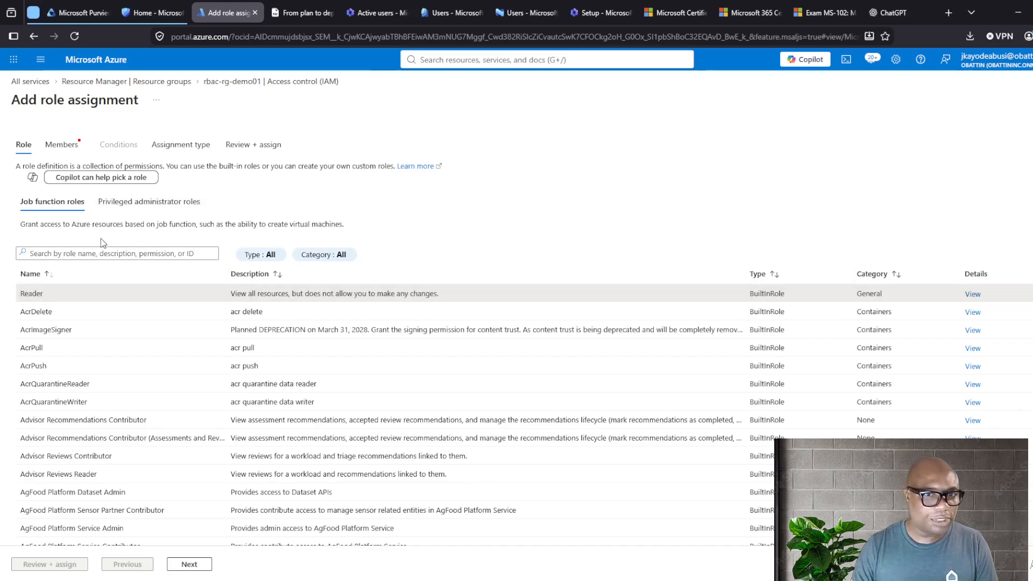
{"action": "left_click", "coordinate": [191, 565]}
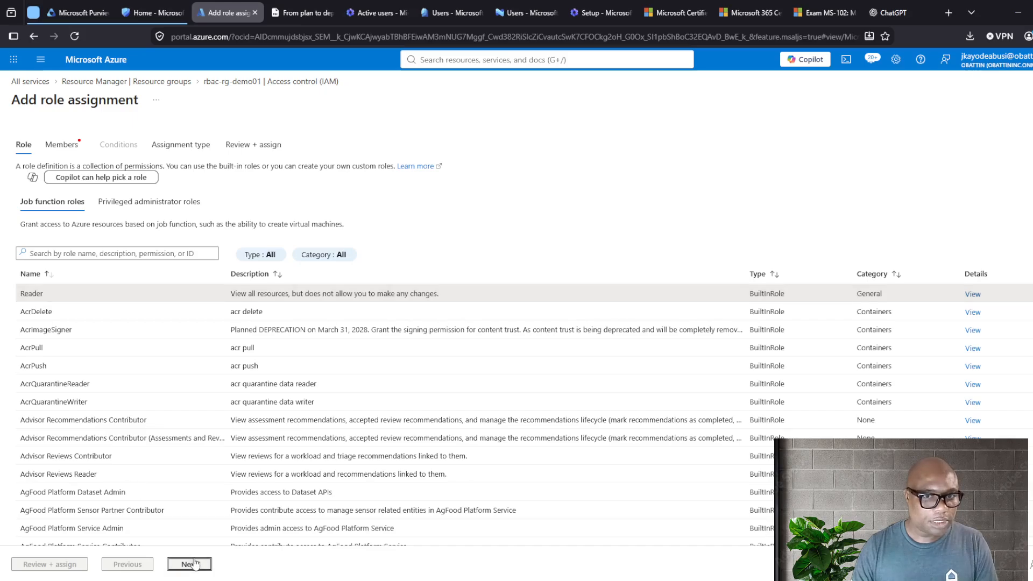
Select entra-azure-demo-user as the member and assign the role with the default eligible, time-bound assignment type.
{"action": "left_click", "coordinate": [132, 239]}
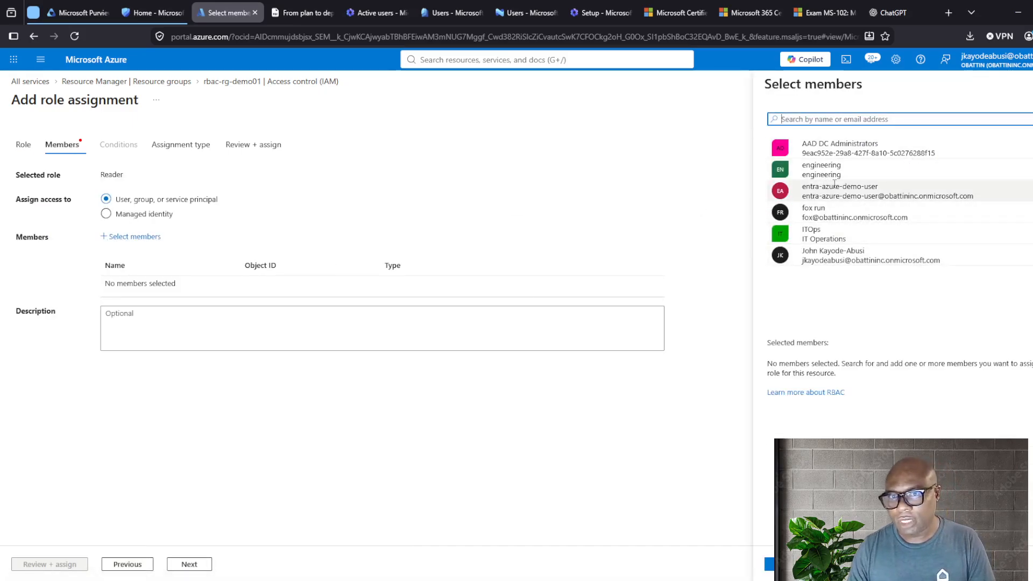
{"action": "left_click", "coordinate": [787, 198]}
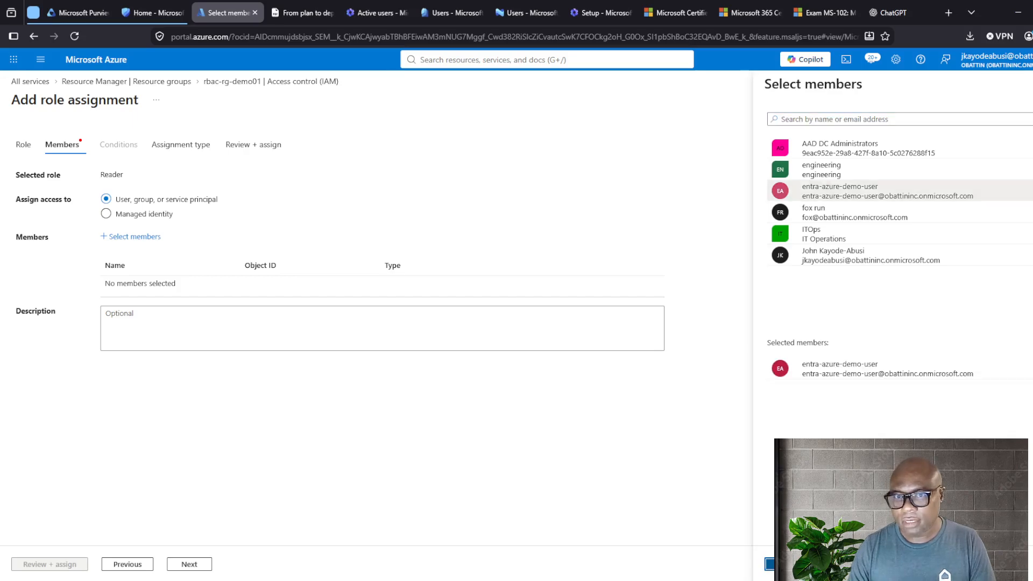
{"action": "left_click", "coordinate": [769, 564]}
{"action": "left_click", "coordinate": [205, 564]}
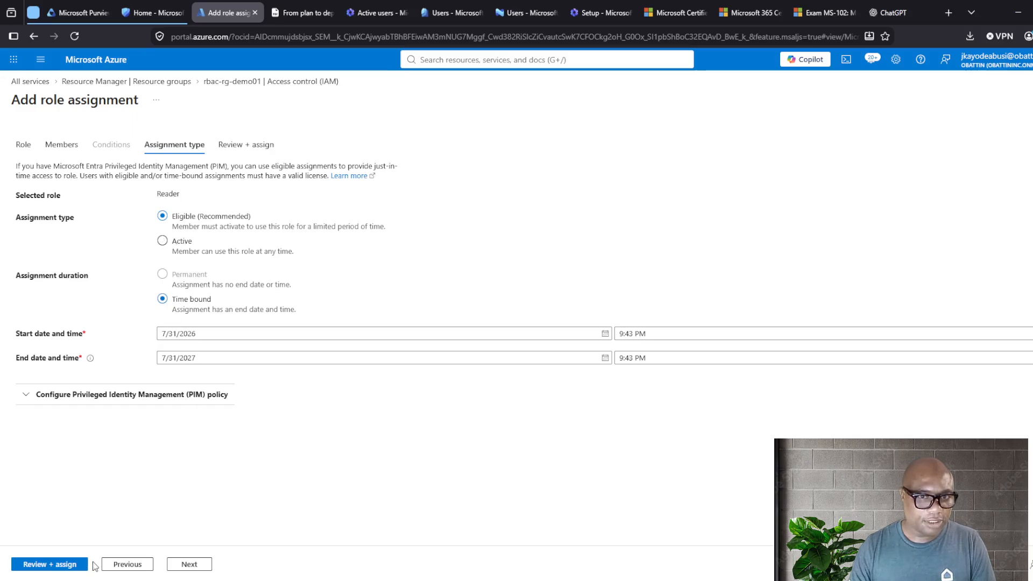
{"action": "left_click", "coordinate": [185, 566]}
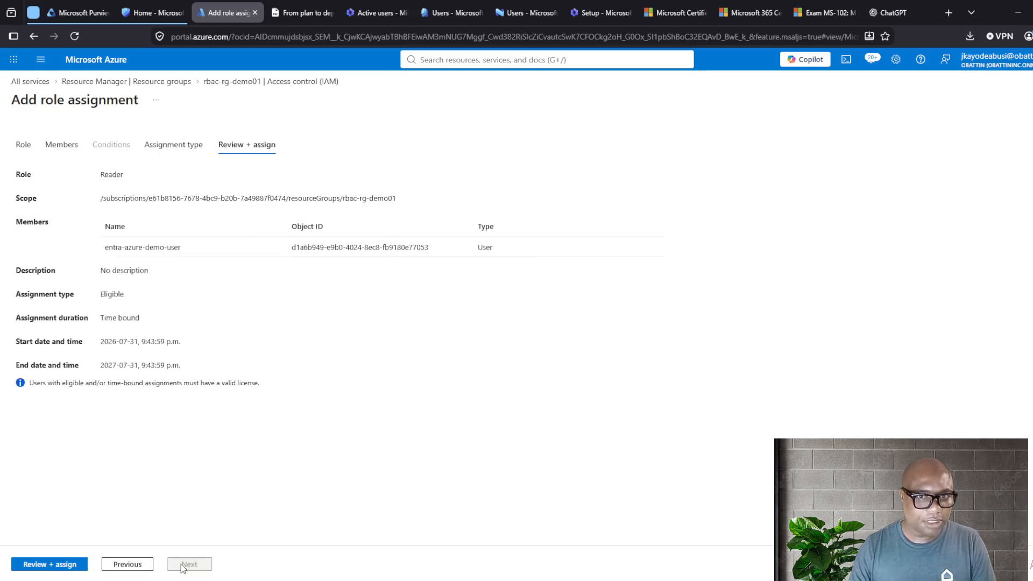
{"action": "left_click", "coordinate": [49, 565]}
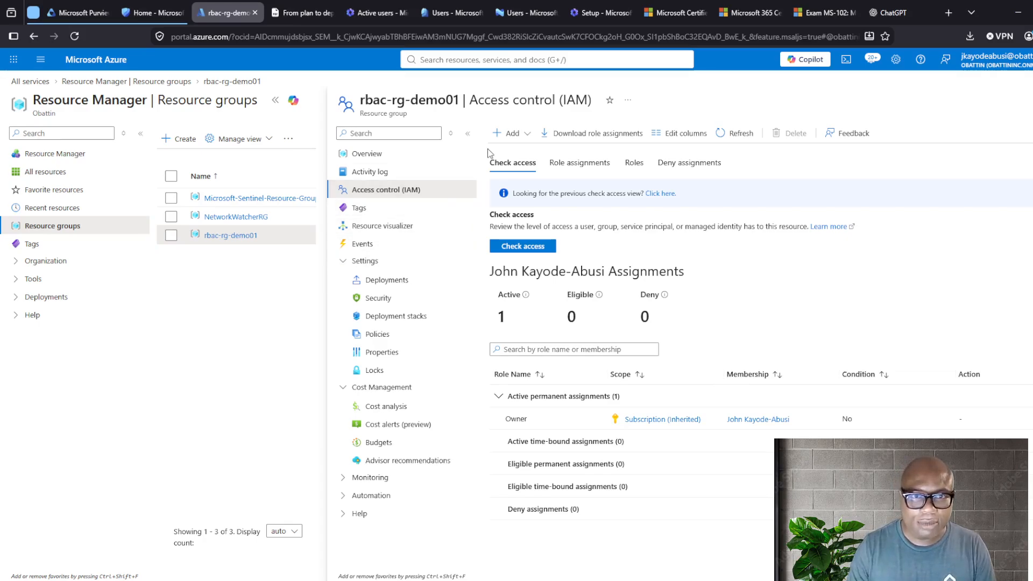
Start a custom role from scratch for rbac-rg-demo01, with rbac-demo-custom-role as both its name and description.
{"action": "left_click", "coordinate": [508, 132]}
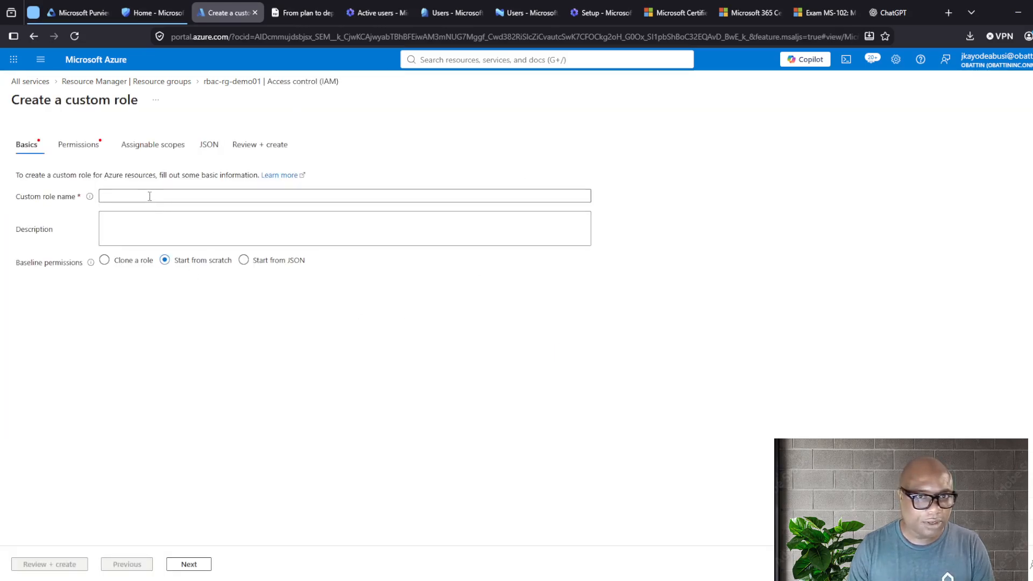
{"action": "left_click", "coordinate": [155, 197]}
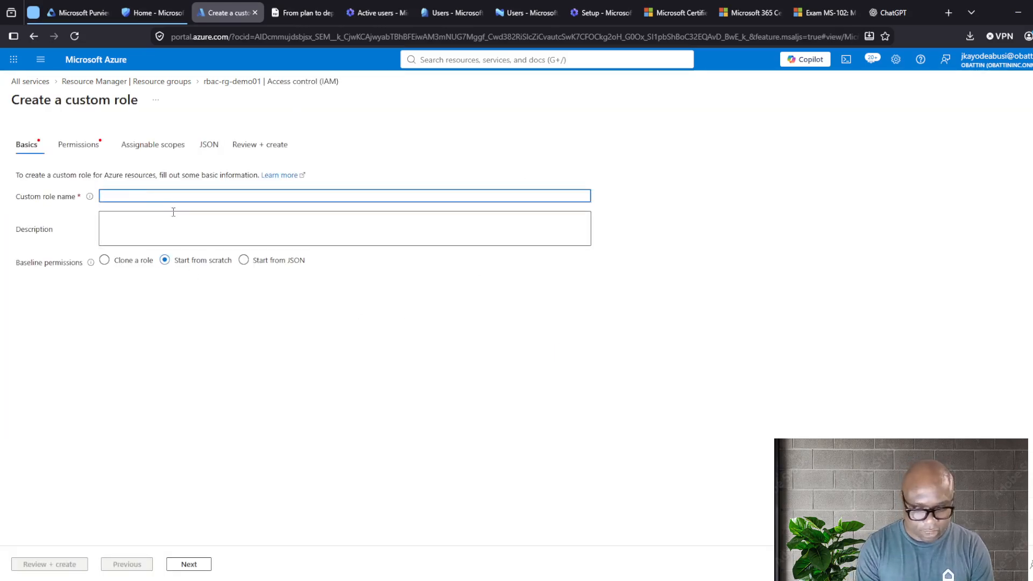
{"action": "type", "text": "rbac-demo"}
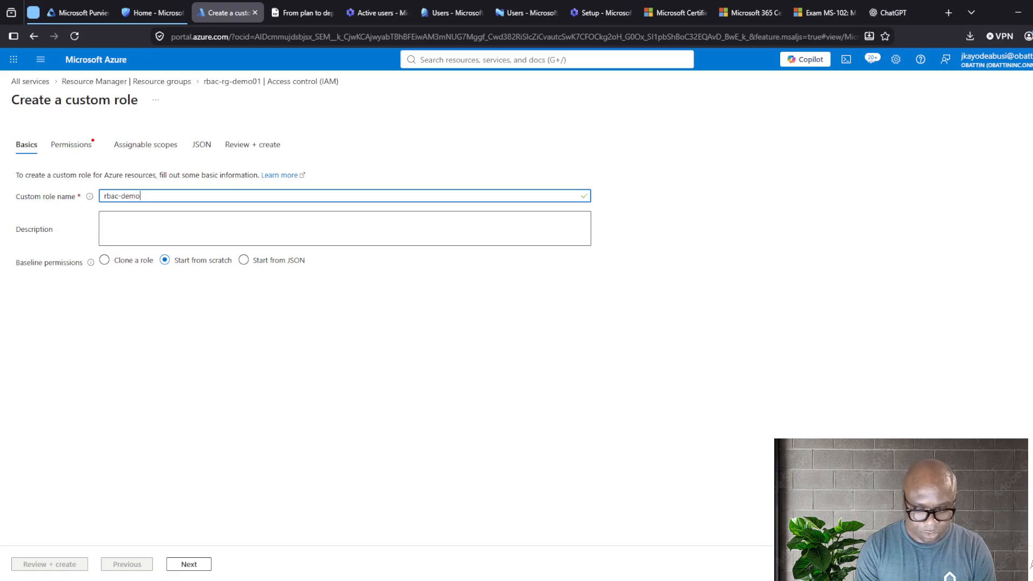
{"action": "type", "text": "-custom-role"}
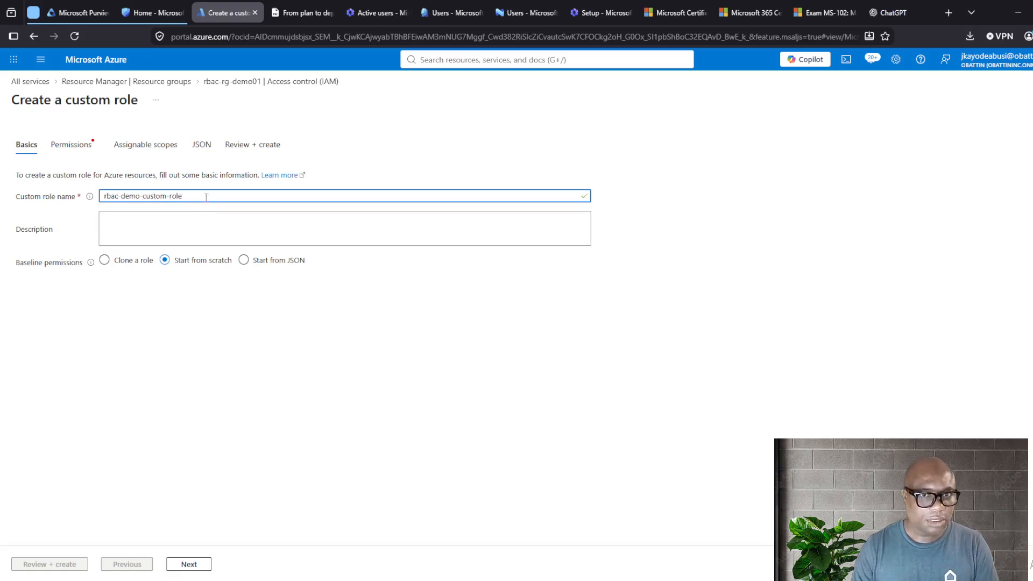
{"action": "key", "text": "ctrl+a"}
{"action": "key", "text": "ctrl+c"}
{"action": "left_click", "coordinate": [119, 222]}
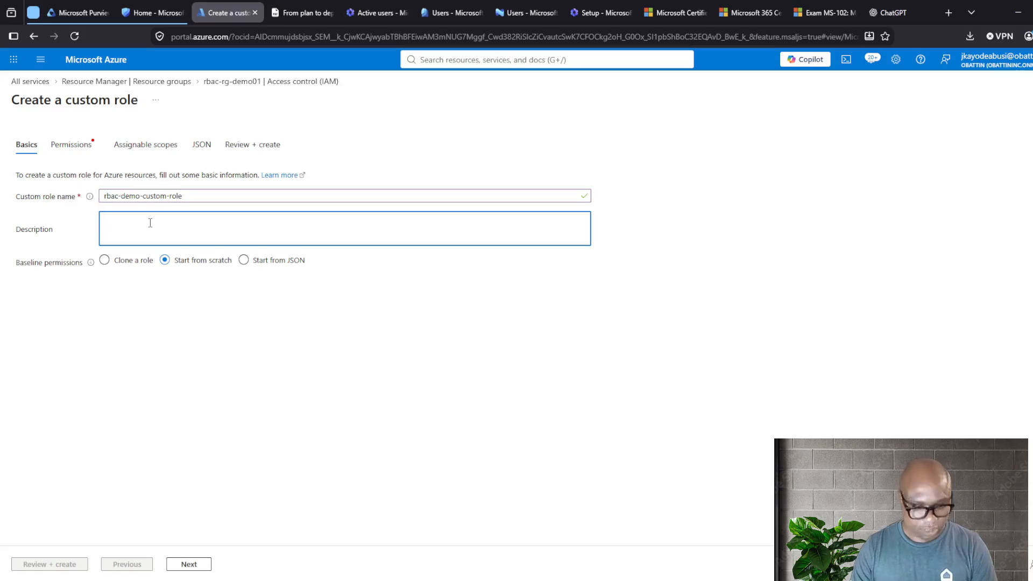
{"action": "key", "text": "ctrl+v"}
{"action": "left_click", "coordinate": [187, 564]}
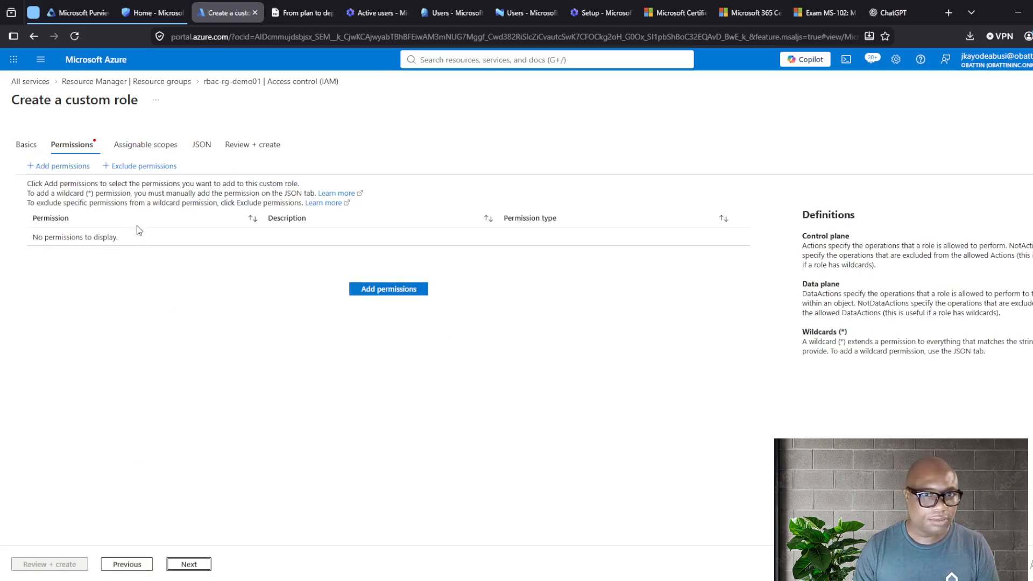
Add the Anyscale Platform permission "Read : Get/List agreements" to the custom role.
{"action": "left_click", "coordinate": [58, 168]}
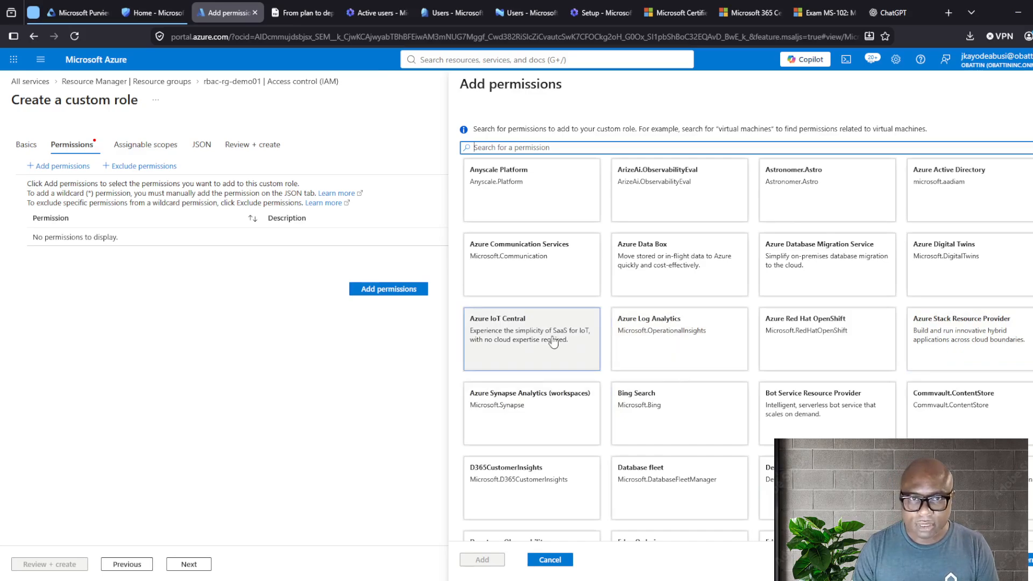
{"action": "left_click", "coordinate": [541, 204]}
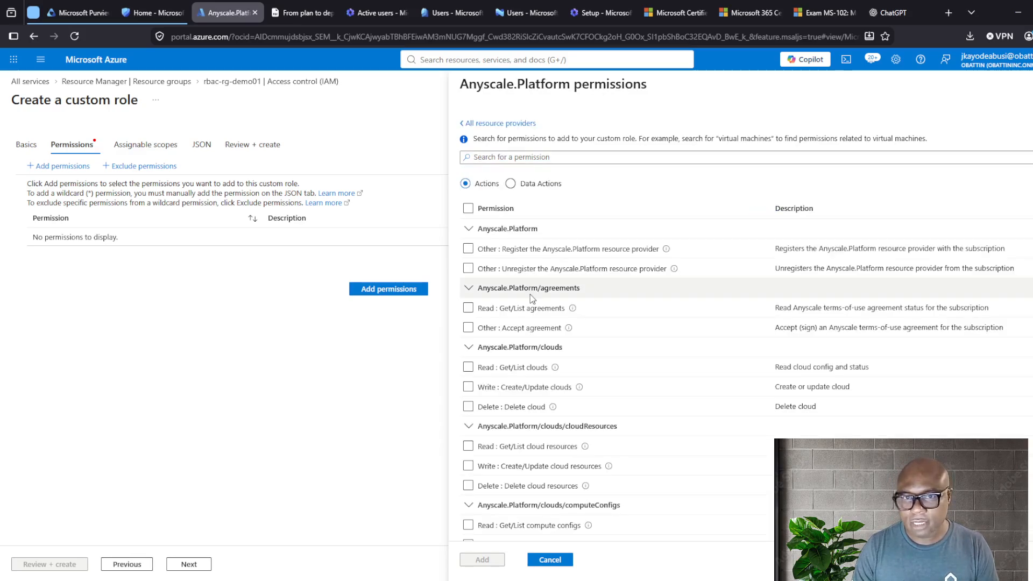
{"action": "left_click", "coordinate": [468, 308]}
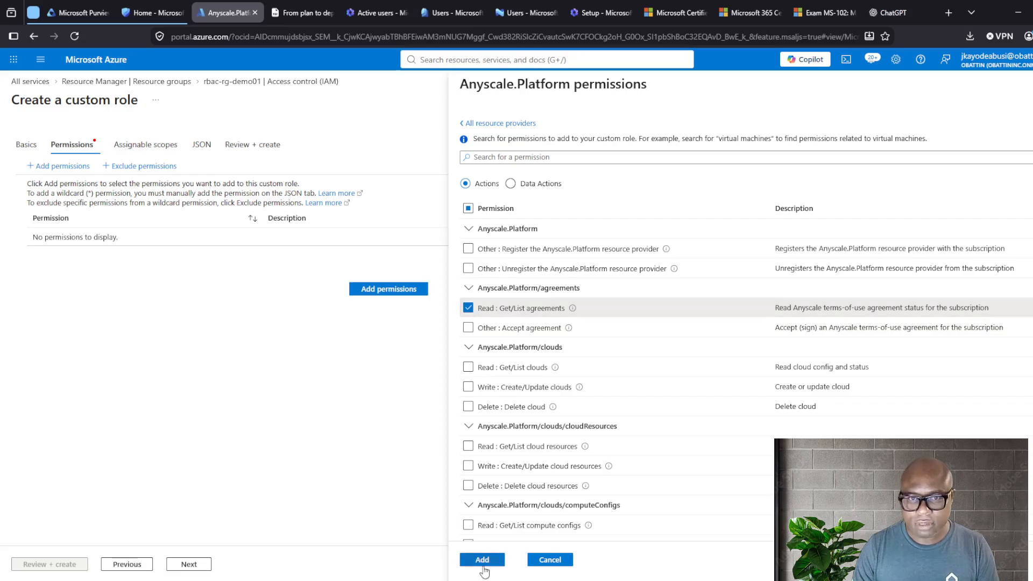
{"action": "left_click", "coordinate": [483, 560]}
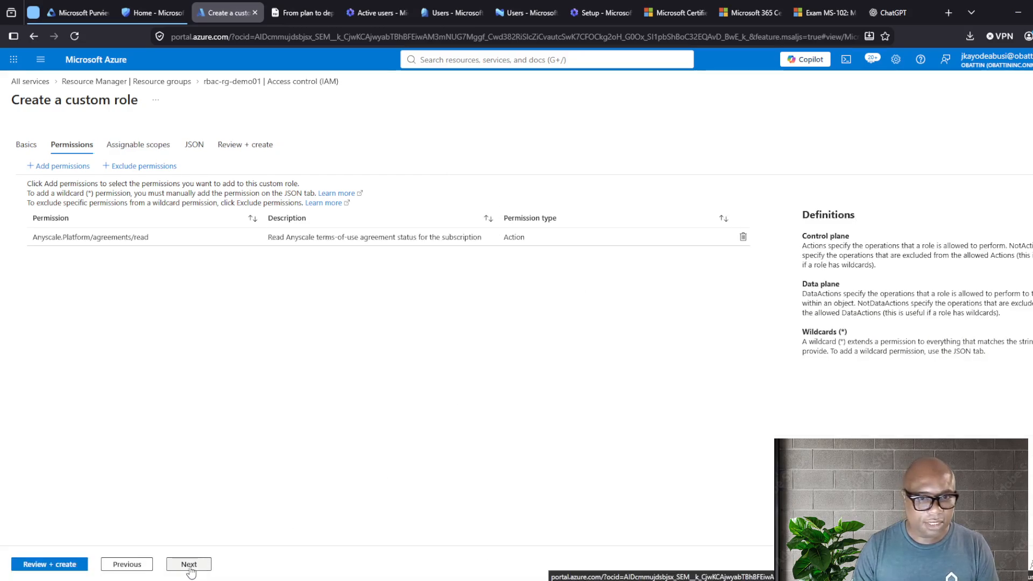
Keep rbac-rg-demo01 as the assignable scope, create the custom role and return to the resource group's access control page.
{"action": "left_click", "coordinate": [190, 565]}
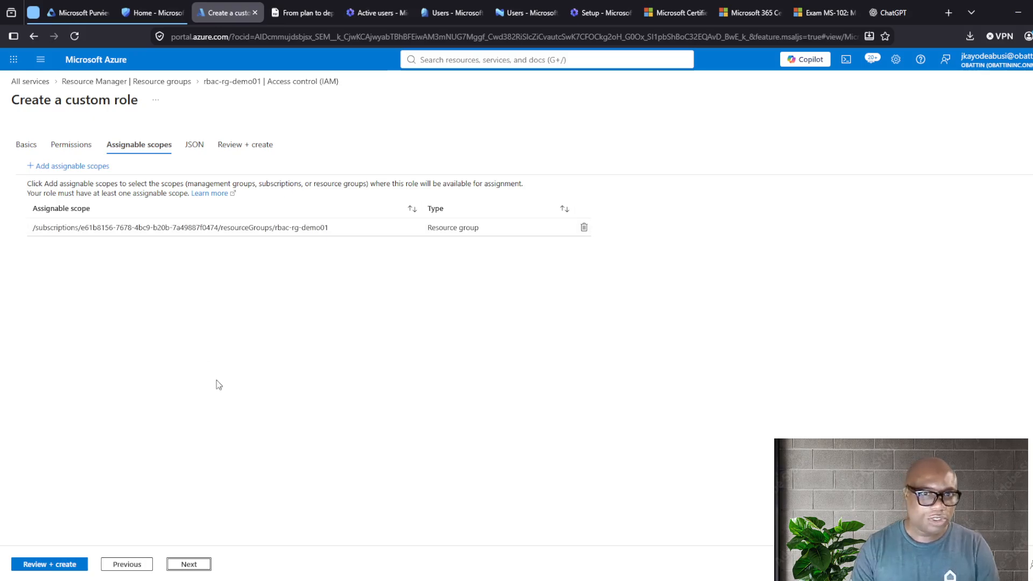
{"action": "left_click", "coordinate": [51, 565]}
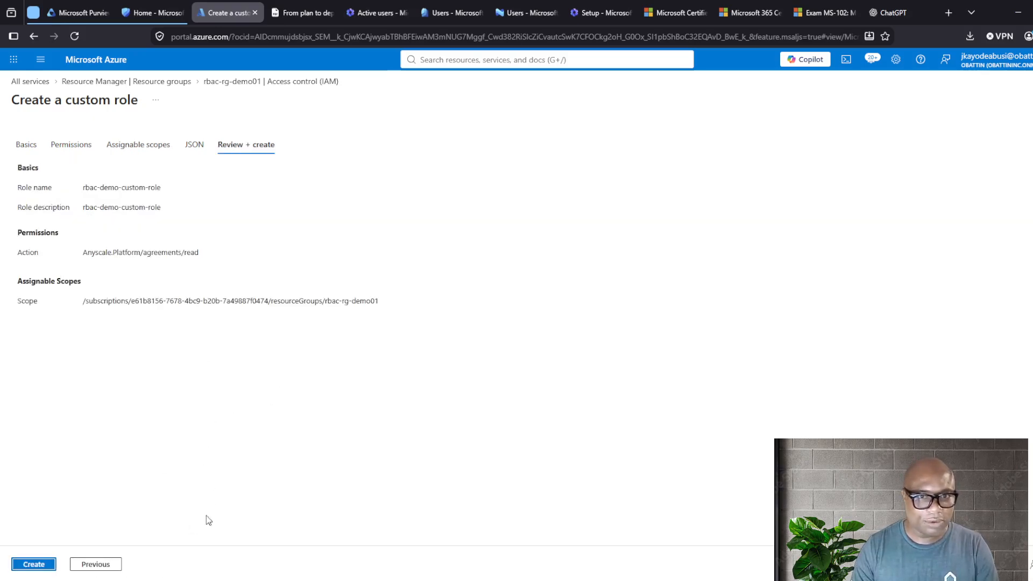
{"action": "left_click", "coordinate": [41, 564]}
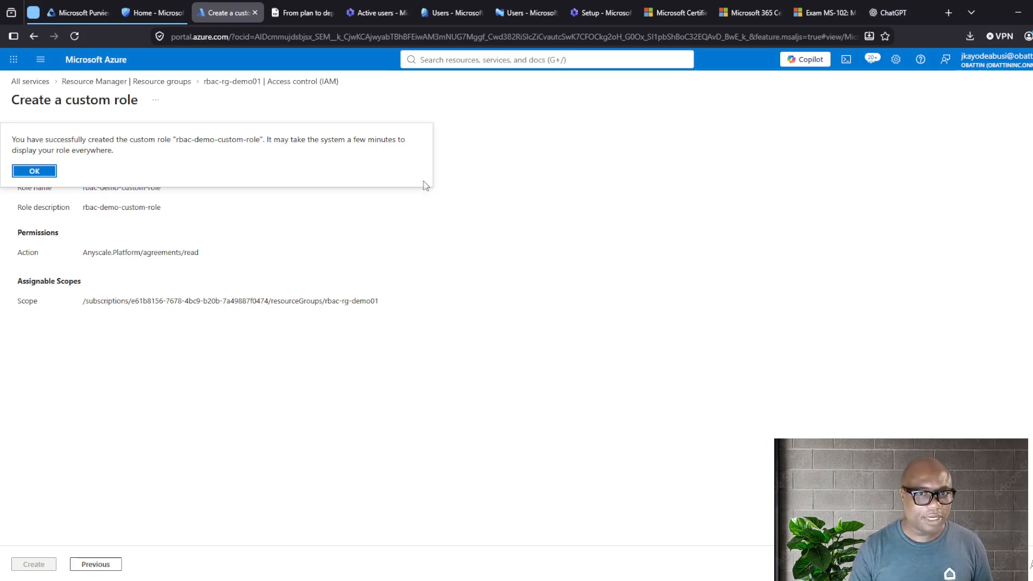
{"action": "left_click", "coordinate": [42, 173]}
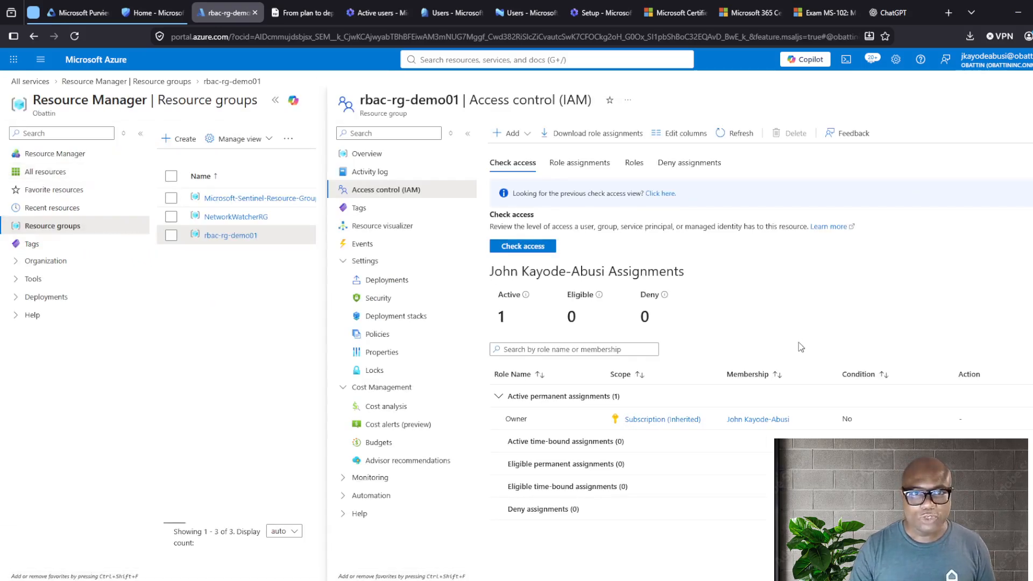